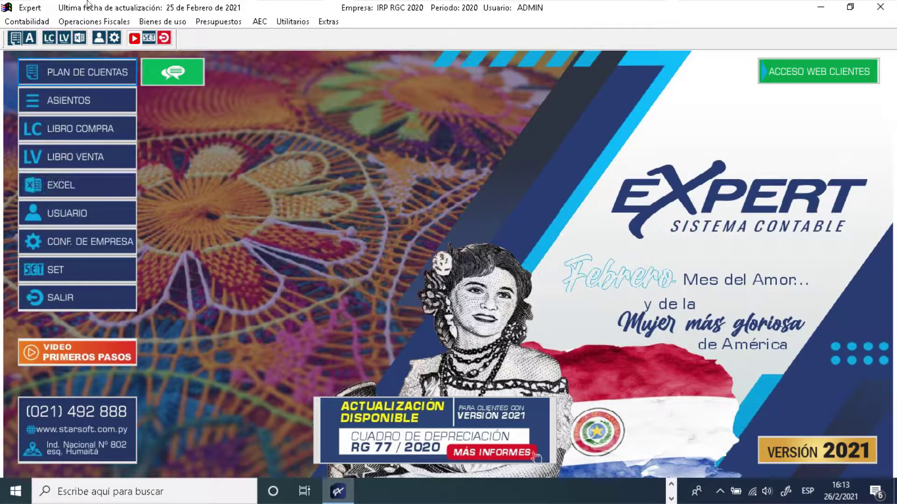
Step: Open Configuración de Empresas for IRP RGC 2020 to view its 01/01/2020–31/12/2020 fiscal period
{"action": "left_click", "coordinate": [293, 22]}
{"action": "mouse_move", "coordinate": [307, 35]}
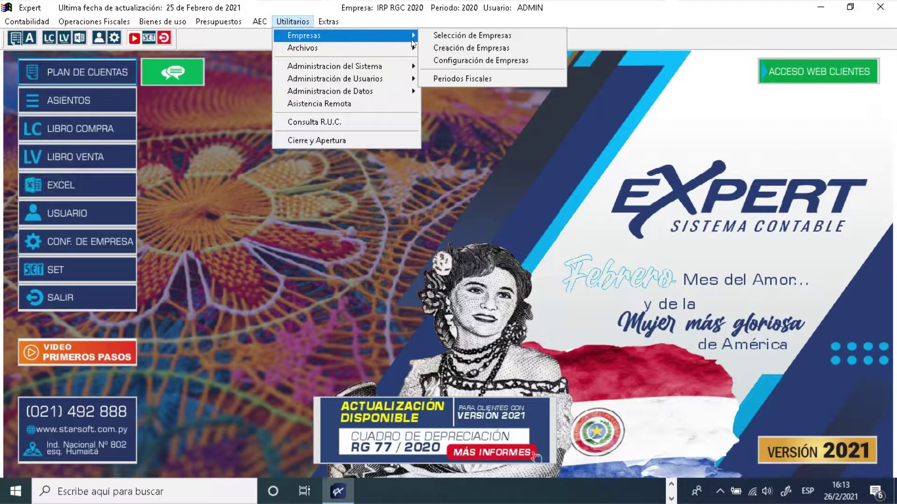
{"action": "left_click", "coordinate": [496, 62]}
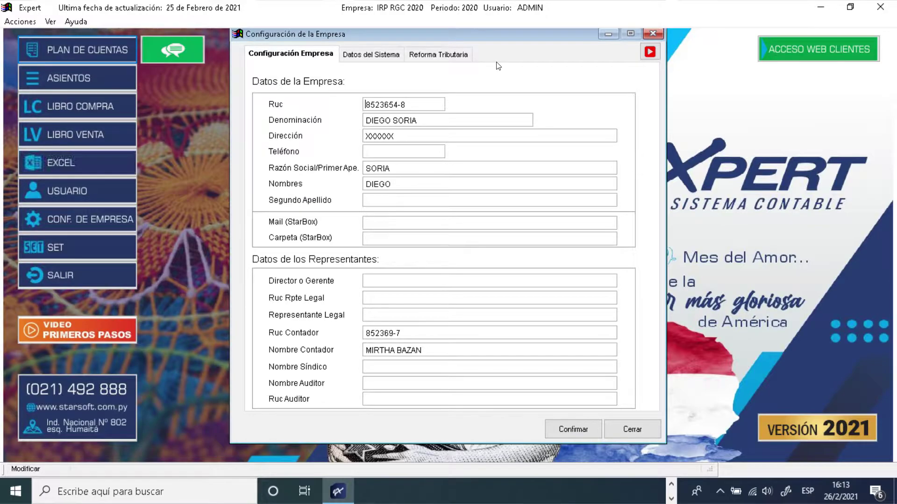
{"action": "key", "text": "Tab"}
{"action": "key", "text": "Tab"}
{"action": "key", "text": "Tab"}
{"action": "key", "text": "Tab"}
{"action": "key", "text": "Tab"}
{"action": "key", "text": "Tab"}
{"action": "key", "text": "Tab"}
{"action": "key", "text": "Tab"}
{"action": "key", "text": "Tab"}
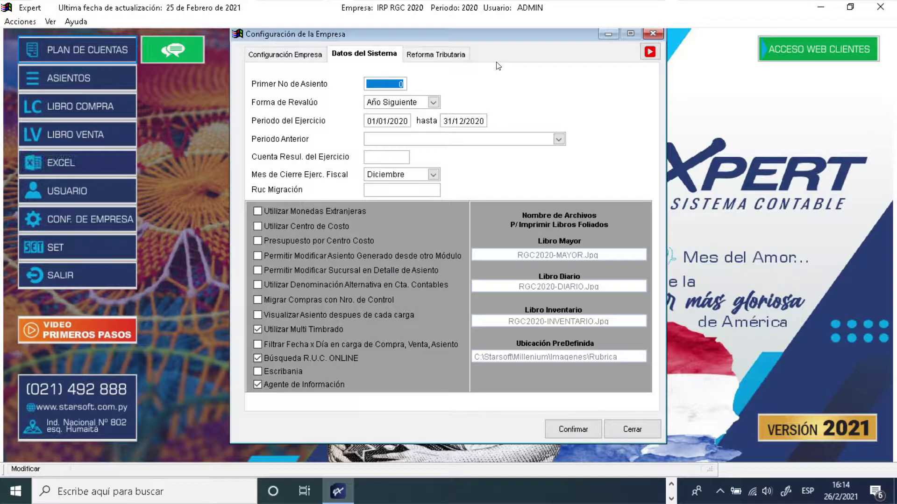
Step: Step through the Datos del Sistema dates, closing month and options to the I.R.P. Renta y Ganancia de Capital regime
{"action": "key", "text": "Tab"}
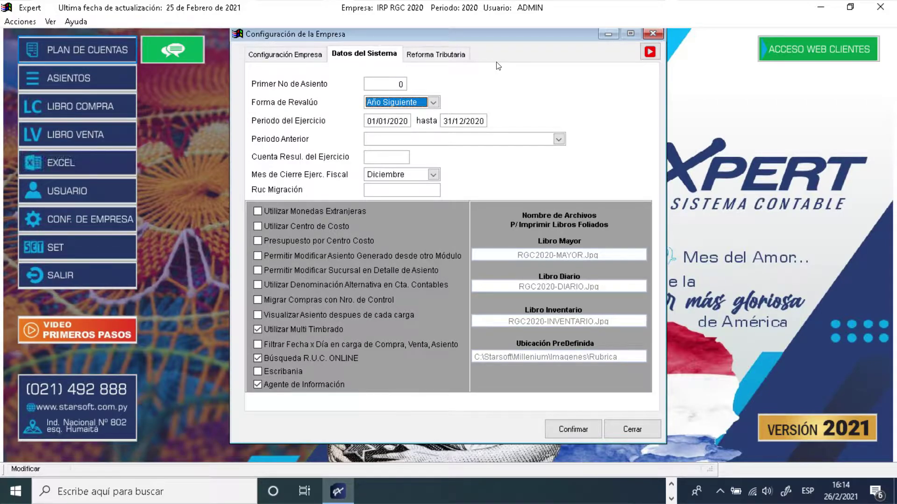
{"action": "key", "text": "Tab"}
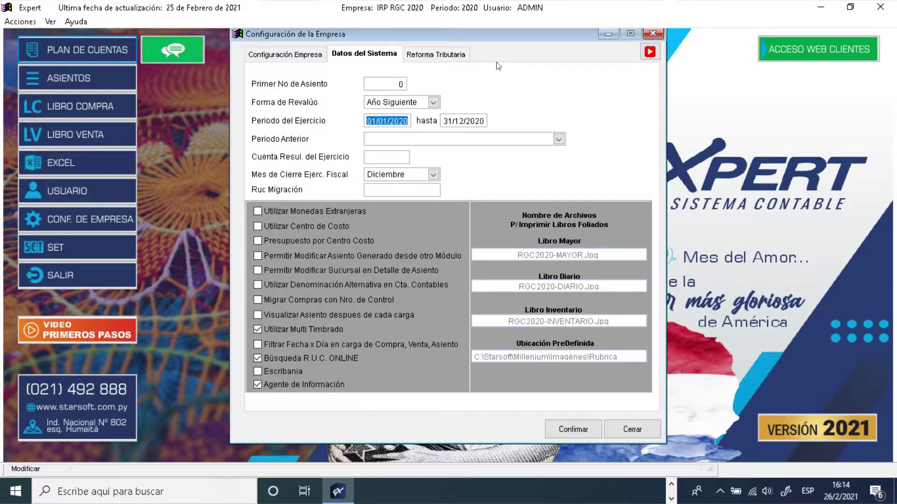
{"action": "key", "text": "Tab"}
{"action": "key", "text": "Tab"}
{"action": "key", "text": "Tab"}
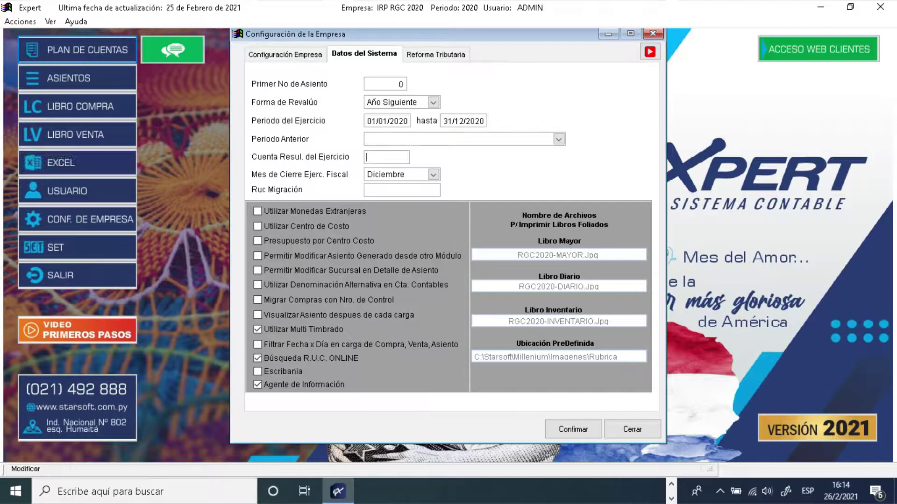
{"action": "key", "text": "Tab"}
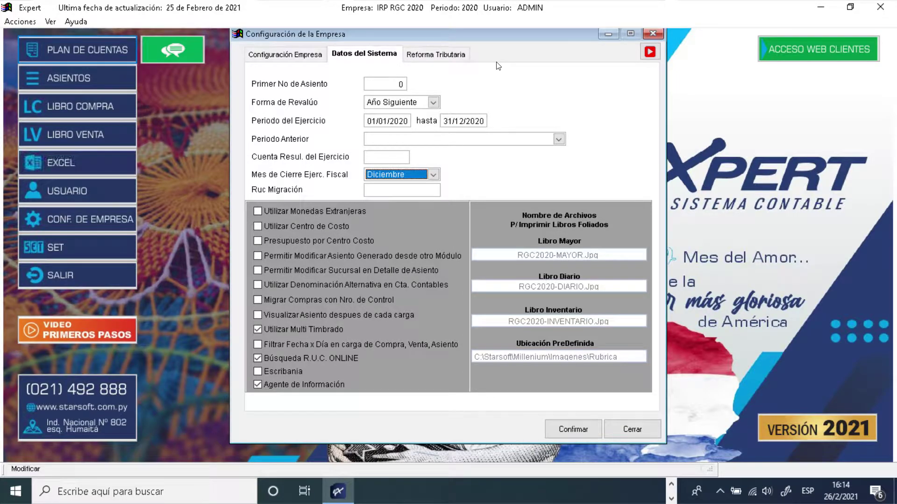
{"action": "key", "text": "Tab"}
{"action": "key", "text": "Tab"}
{"action": "key", "text": "Tab"}
{"action": "key", "text": "Tab"}
{"action": "key", "text": "Tab"}
{"action": "key", "text": "Tab"}
{"action": "key", "text": "Tab"}
{"action": "key", "text": "Tab"}
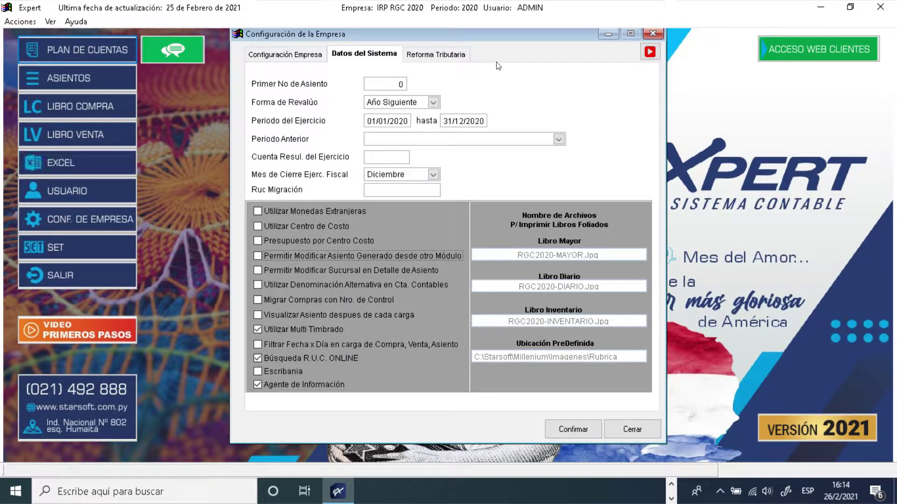
{"action": "key", "text": "Tab"}
{"action": "key", "text": "Tab"}
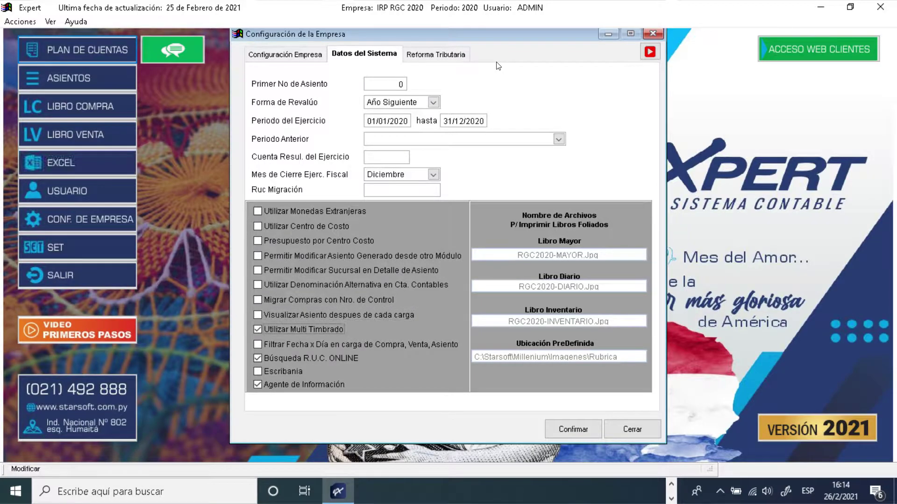
{"action": "key", "text": "Tab"}
{"action": "key", "text": "Tab"}
{"action": "key", "text": "Tab"}
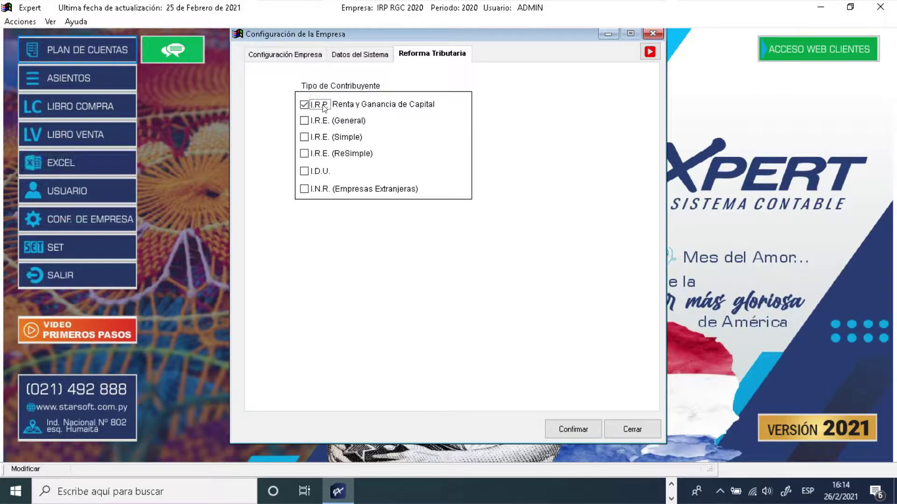
Step: Confirm the company configuration and the Irp dialog for Rentas y Ganancias de Capital
{"action": "left_click", "coordinate": [576, 429]}
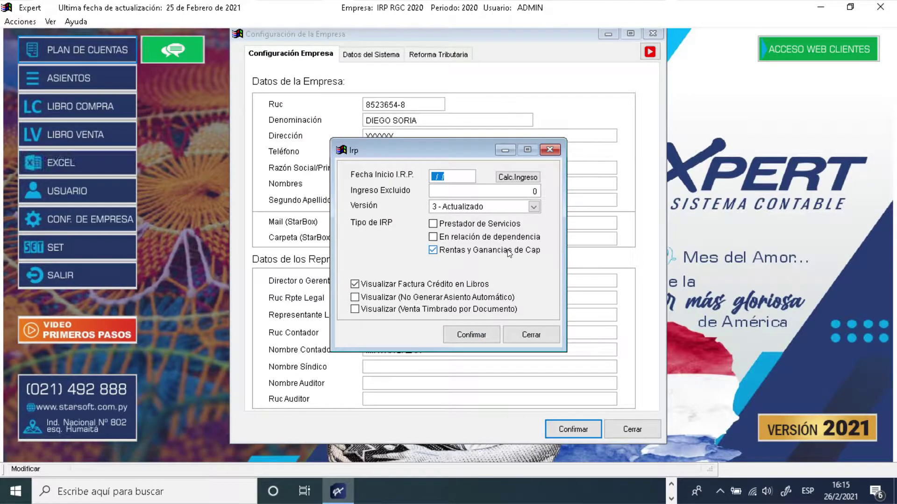
{"action": "left_click", "coordinate": [482, 336]}
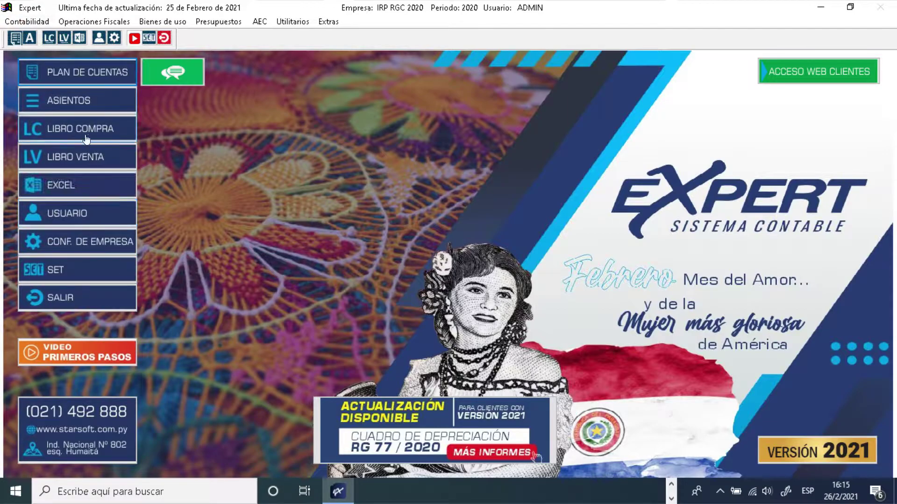
Step: Open the Libro de Compras to view the five 2020 Contado supplier invoices
{"action": "left_click", "coordinate": [73, 130]}
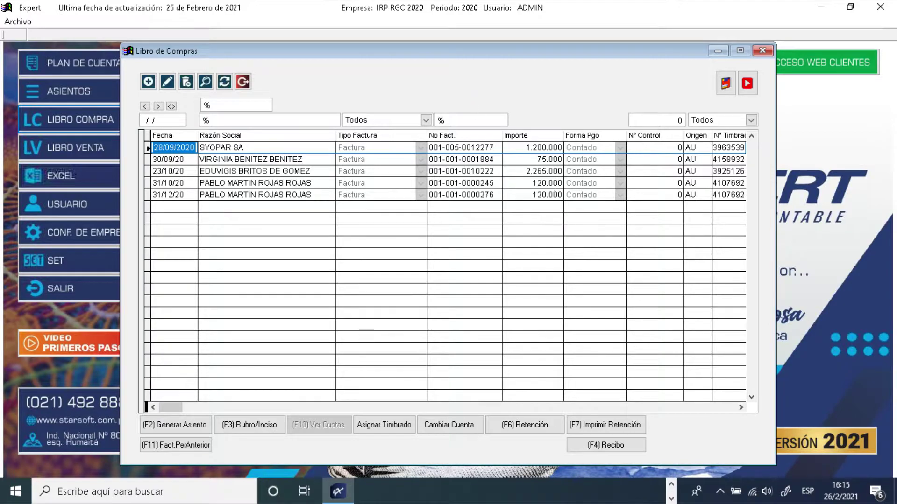
Step: Close Libro de Compras and open RetroActivo IRP - Ganancia de Capital - Compras
{"action": "left_click", "coordinate": [243, 83]}
{"action": "left_click", "coordinate": [93, 21]}
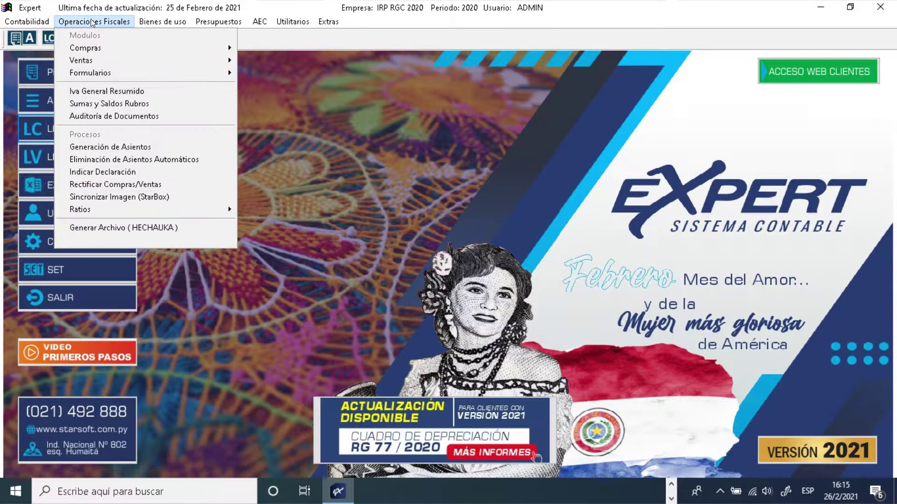
{"action": "left_click", "coordinate": [103, 49]}
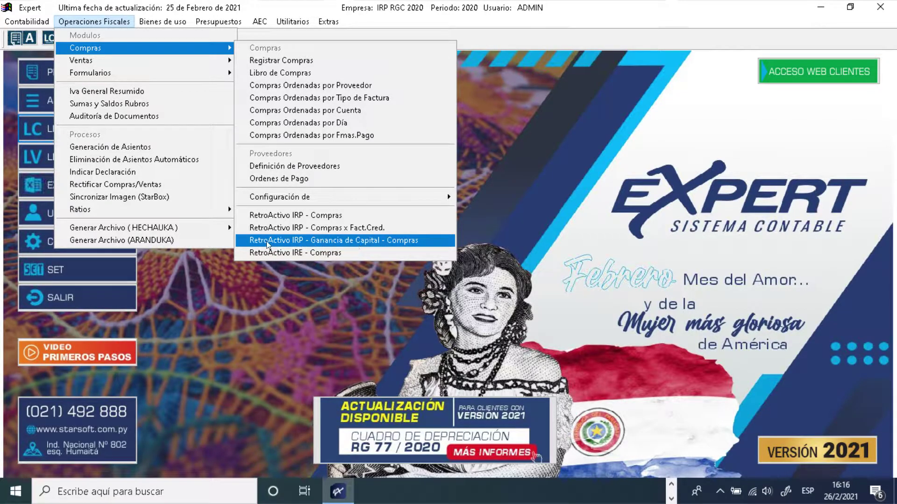
{"action": "left_click", "coordinate": [371, 244]}
Step: Load the purchase invoices dated 01/01/2020 to 31/12/2020
{"action": "left_click_drag", "start_coordinate": [306, 146], "coordinate": [394, 148]}
{"action": "type", "text": "3/ /"}
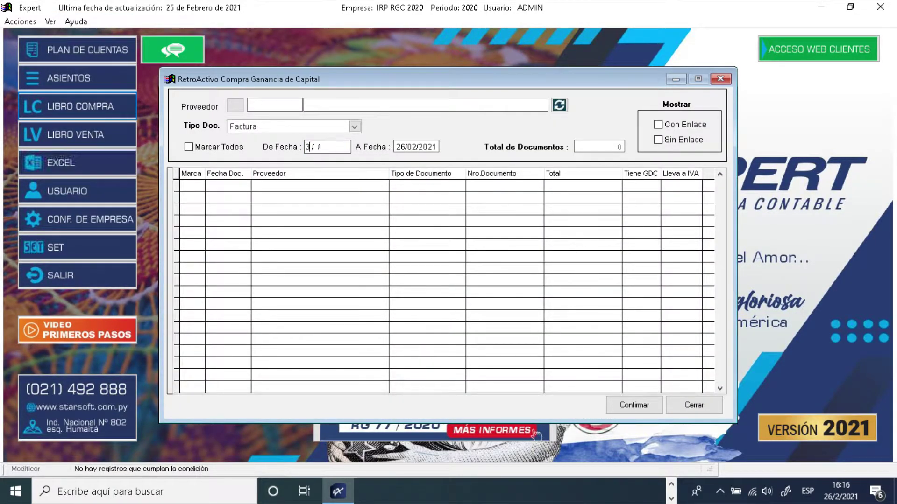
{"action": "key", "text": "BackSpace"}
{"action": "type", "text": "010120"}
{"action": "type", "text": "2031122"}
{"action": "type", "text": "020"}
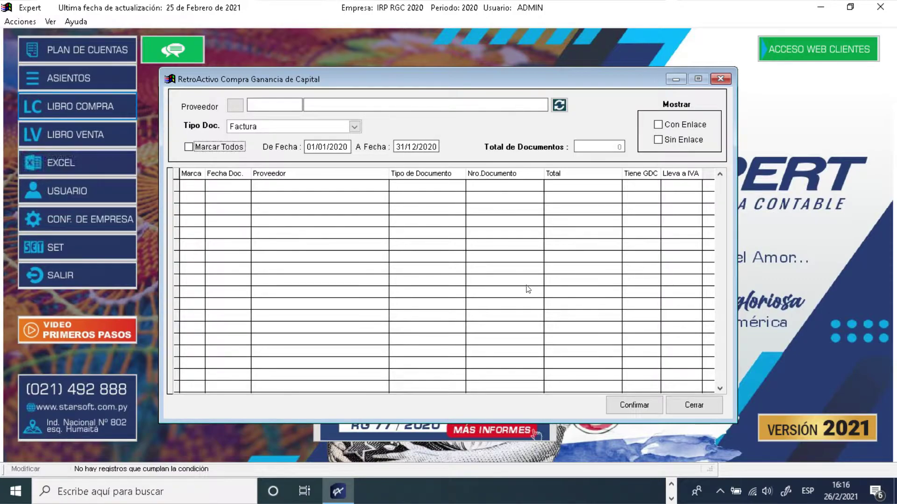
{"action": "left_click", "coordinate": [559, 106]}
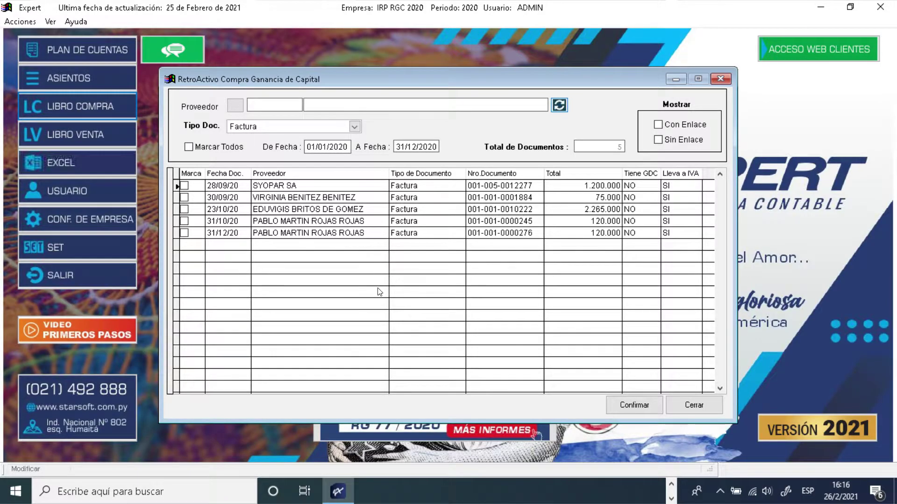
Step: Mark all five purchase invoices and confirm them so Tiene GDC shows SI
{"action": "left_click", "coordinate": [189, 148]}
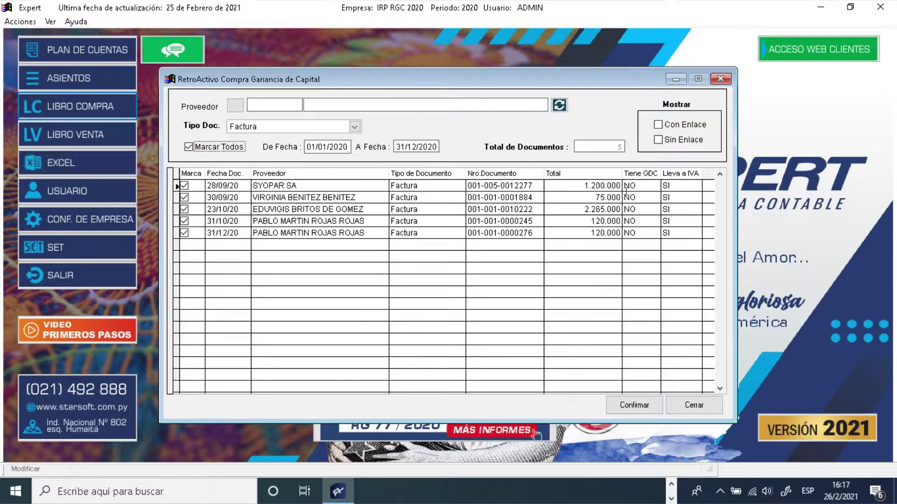
{"action": "left_click", "coordinate": [635, 408]}
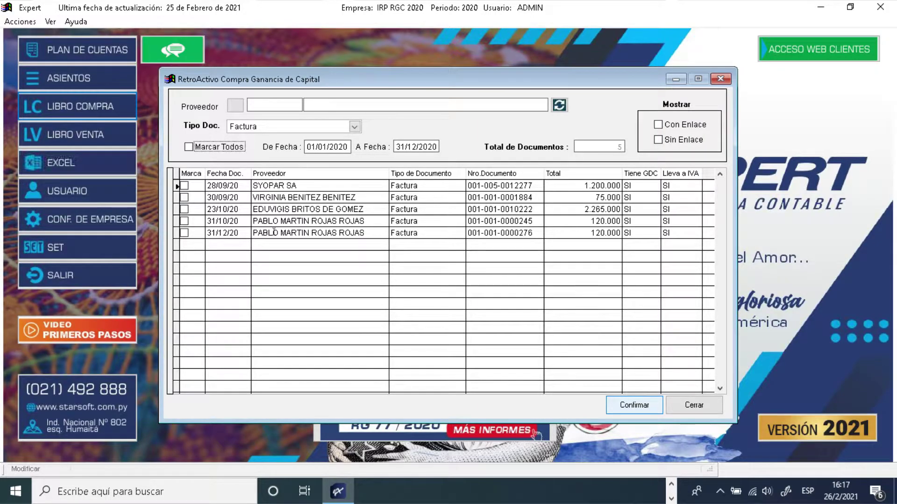
Step: Toggle the 31/12/20 invoice's capital-gains flag off and back on, leaving it SI
{"action": "left_click", "coordinate": [290, 231]}
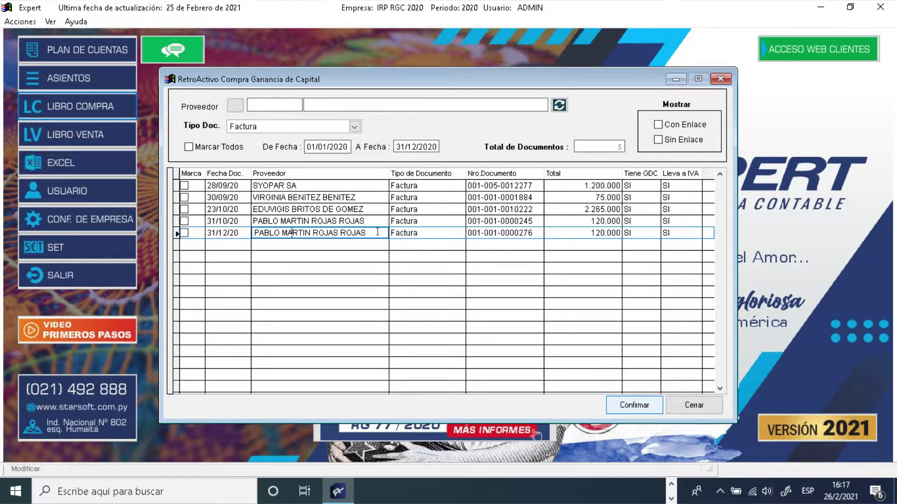
{"action": "left_click", "coordinate": [185, 232]}
{"action": "left_click", "coordinate": [633, 405]}
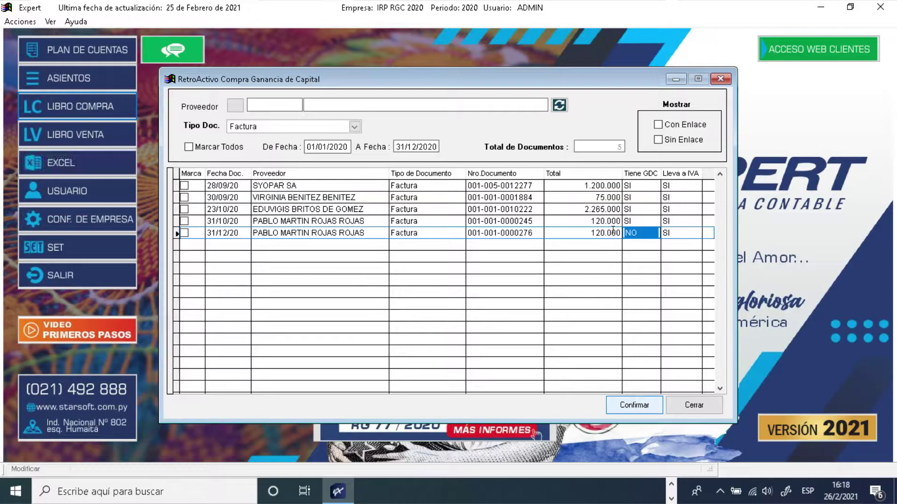
{"action": "left_click", "coordinate": [184, 234]}
{"action": "left_click", "coordinate": [183, 233]}
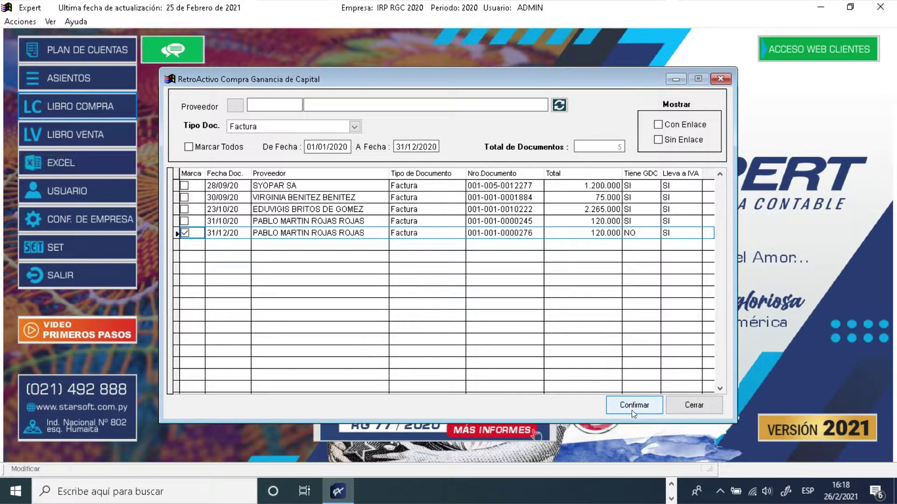
{"action": "left_click", "coordinate": [631, 406]}
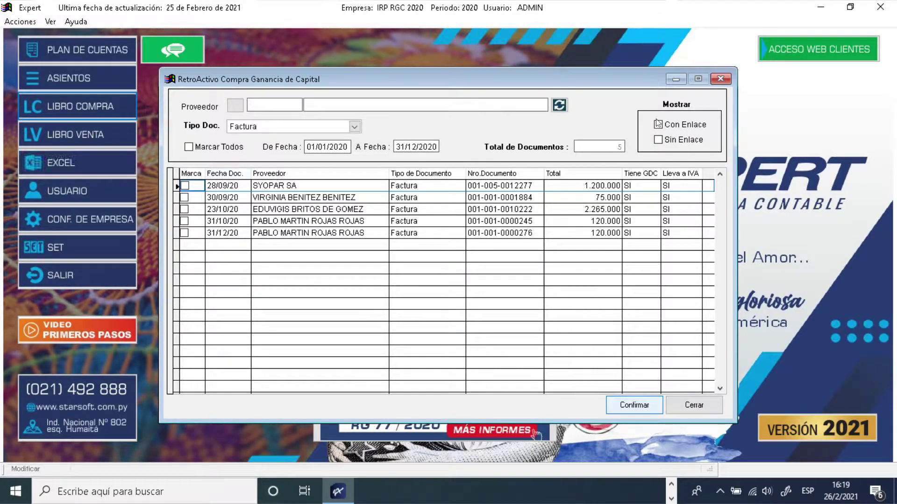
Step: Close the purchases window and open RetroActivo IRP - Ganancia de Capital - Ventas
{"action": "left_click", "coordinate": [701, 404]}
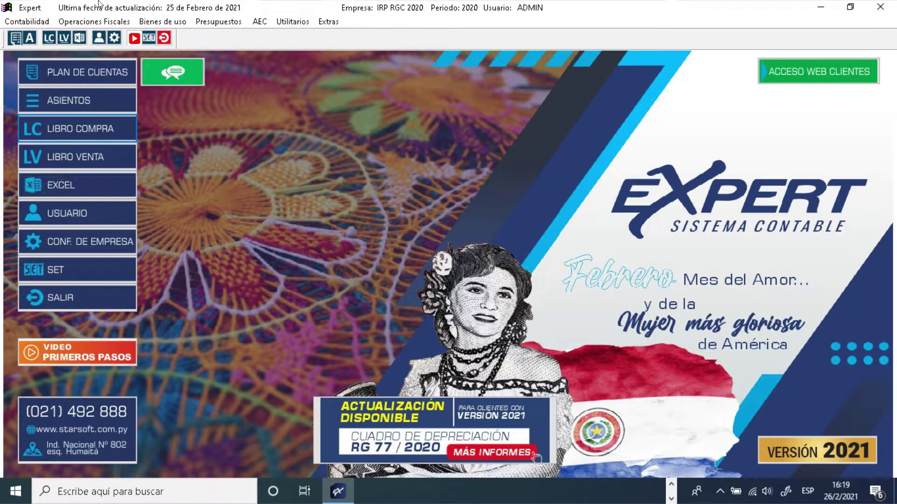
{"action": "left_click", "coordinate": [83, 23]}
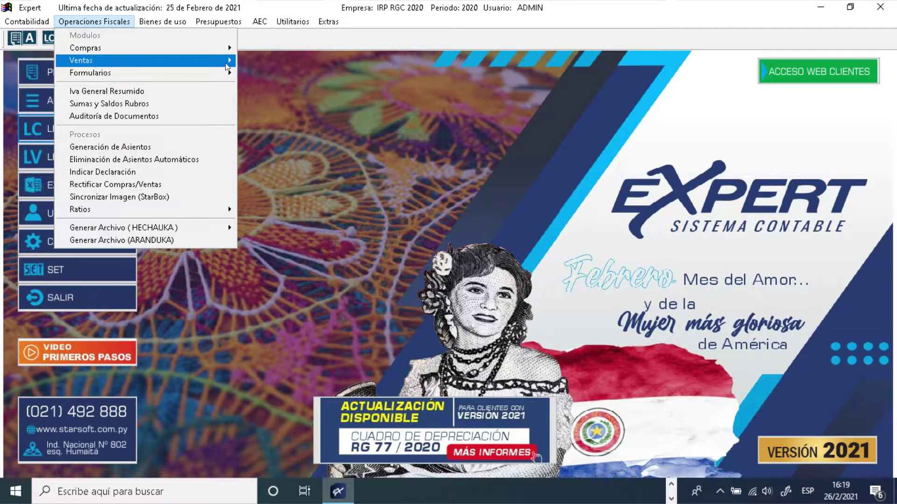
{"action": "mouse_move", "coordinate": [223, 65]}
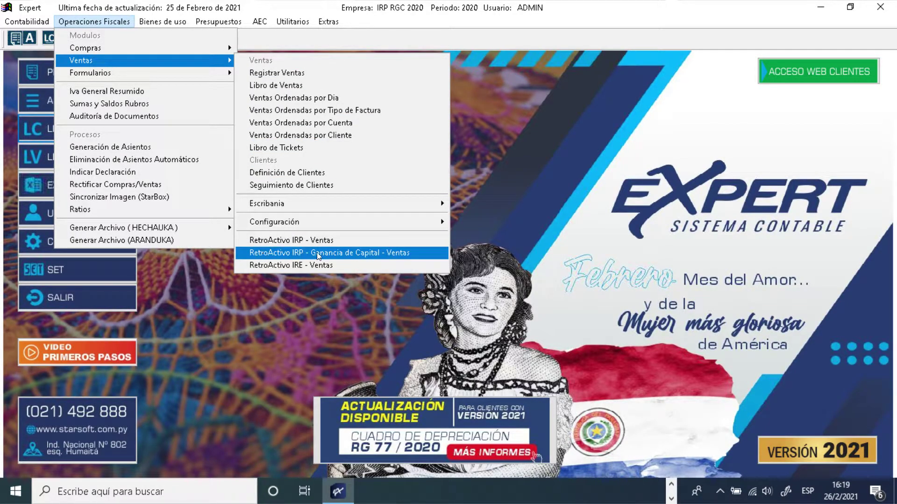
{"action": "left_click", "coordinate": [383, 252]}
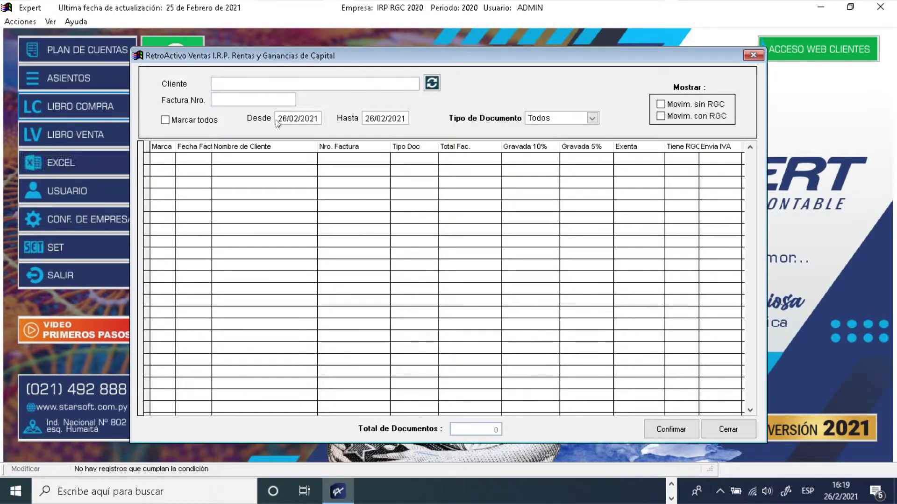
Step: Load the sales invoices dated 01/01/2020 to 31/12/2020
{"action": "left_click", "coordinate": [280, 119]}
{"action": "type", "text": "01/ /"}
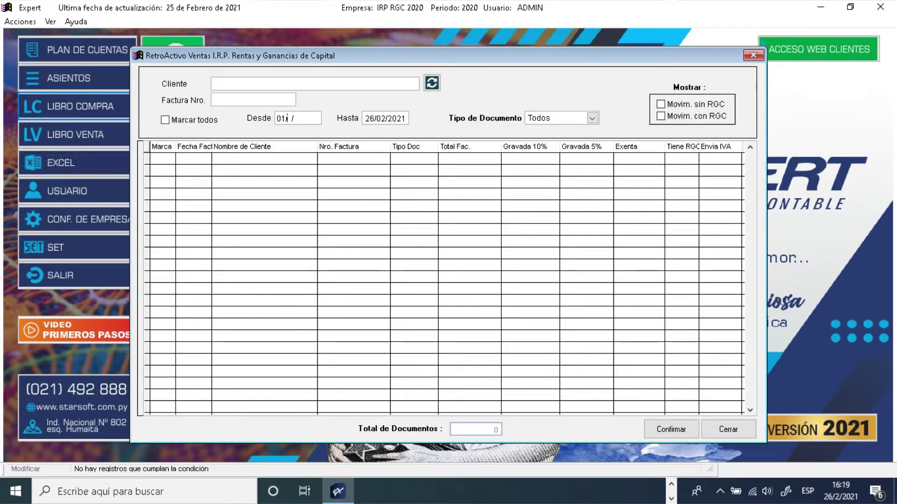
{"action": "type", "text": "01"}
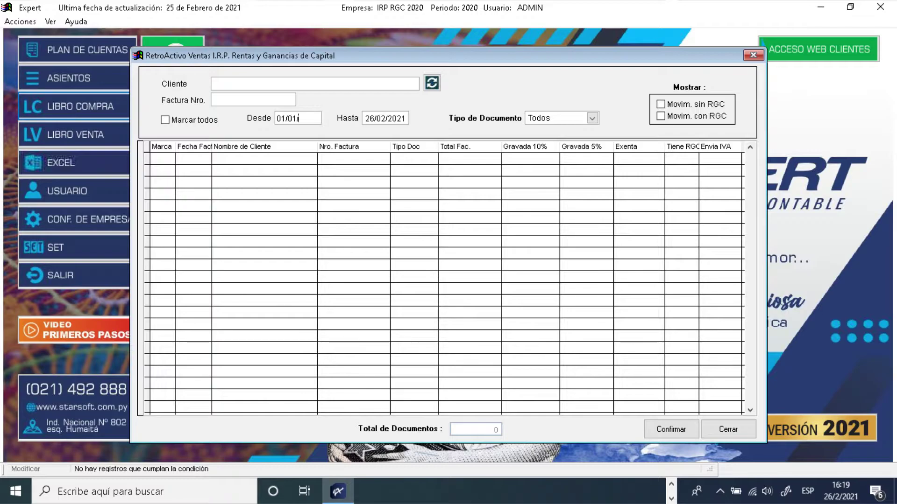
{"action": "type", "text": "2020311220"}
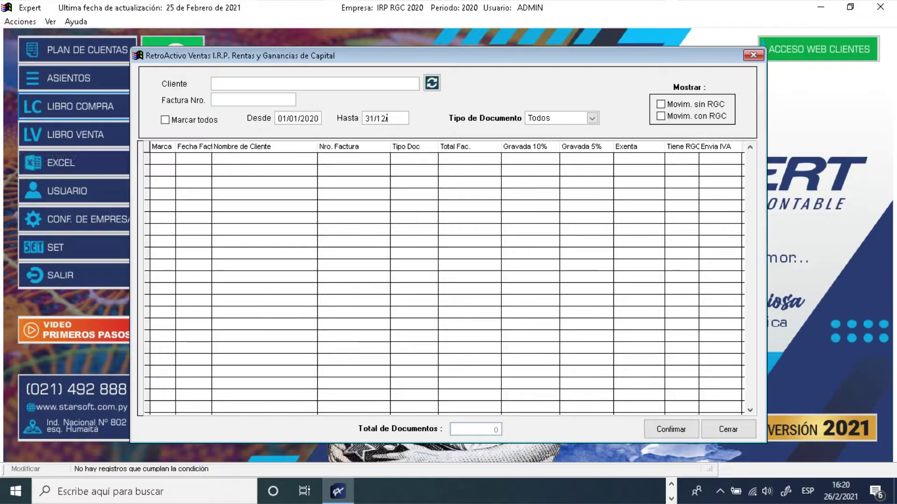
{"action": "type", "text": "20"}
{"action": "key", "text": "Tab"}
{"action": "left_click", "coordinate": [431, 82]}
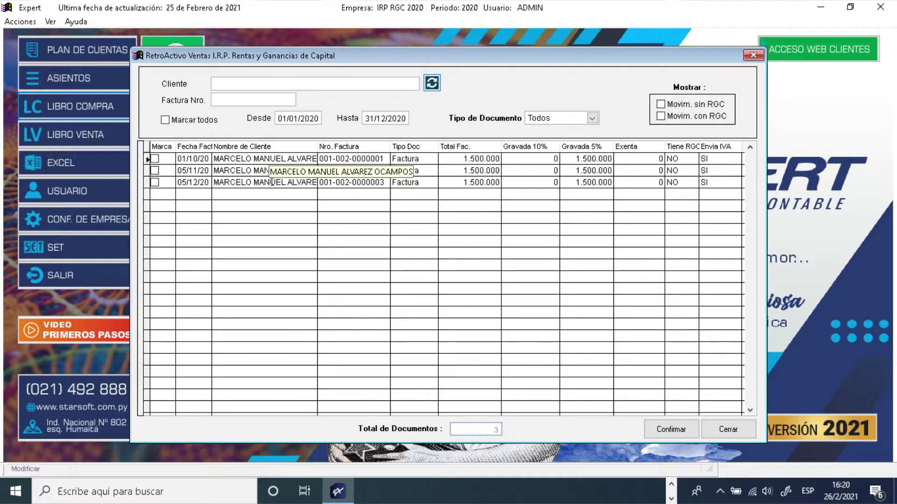
Step: Mark all three 1.500.000 sales invoices and confirm them as capital-gains income
{"action": "left_click_drag", "start_coordinate": [699, 144], "coordinate": [721, 144]}
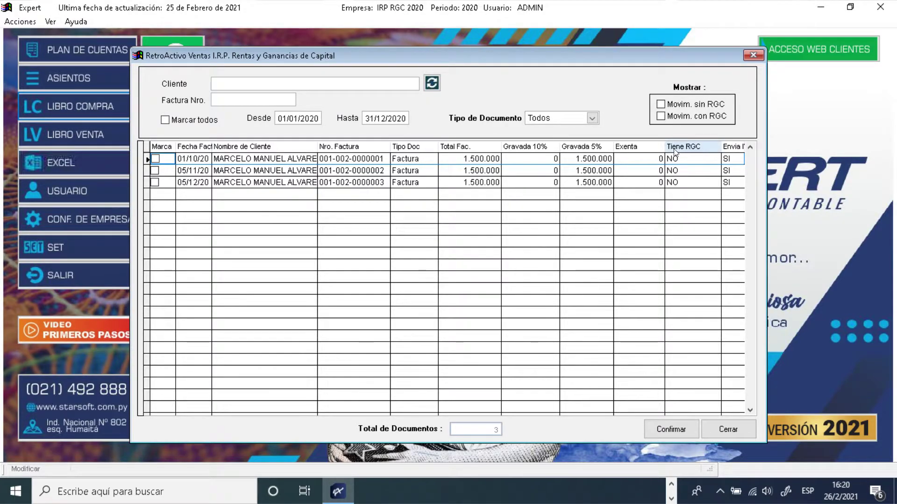
{"action": "left_click_drag", "start_coordinate": [532, 52], "coordinate": [488, 52]}
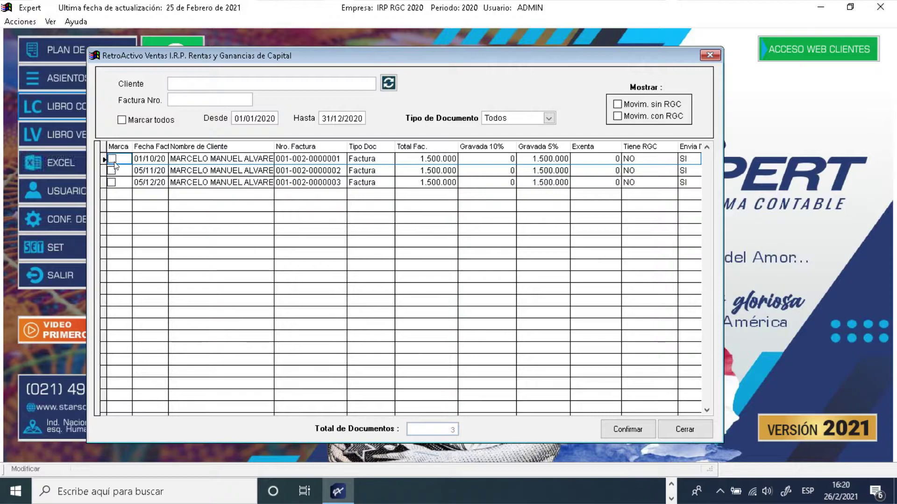
{"action": "left_click", "coordinate": [122, 119]}
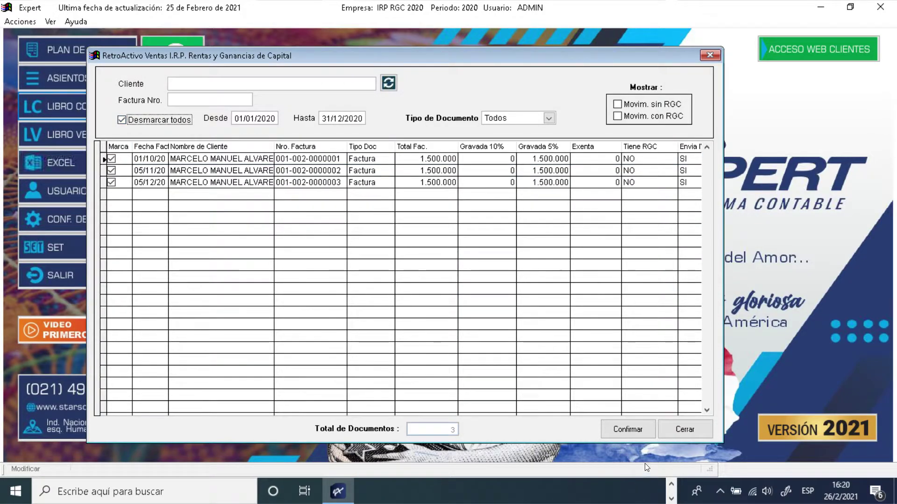
{"action": "left_click", "coordinate": [627, 429]}
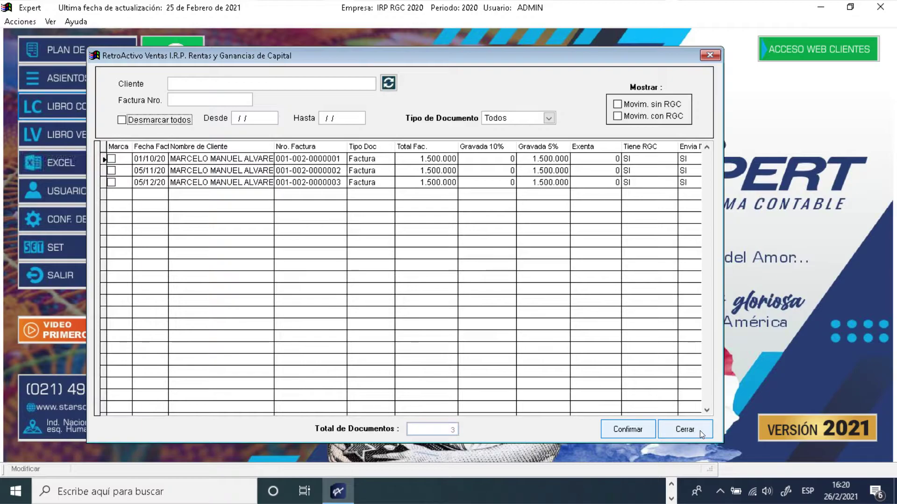
Step: Close the retroactive sales window and review the three 1.500.000 invoices in Registro de Ventas
{"action": "left_click", "coordinate": [684, 429]}
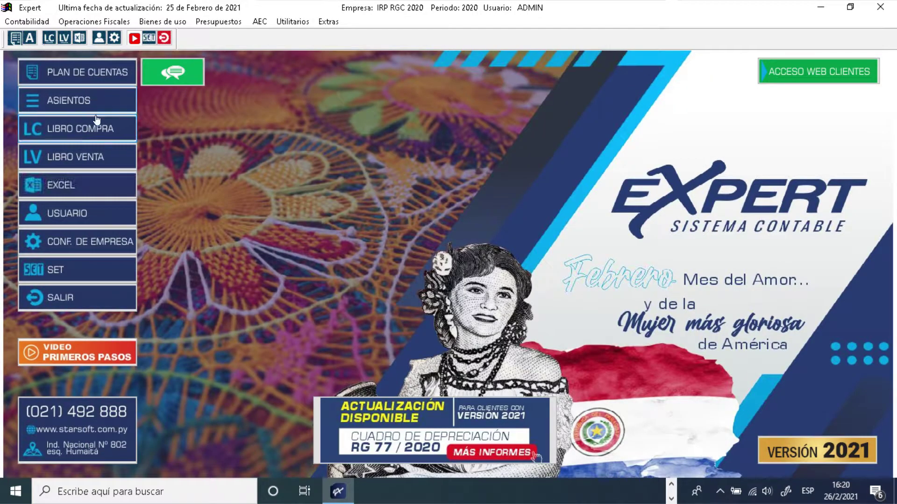
{"action": "left_click", "coordinate": [59, 150]}
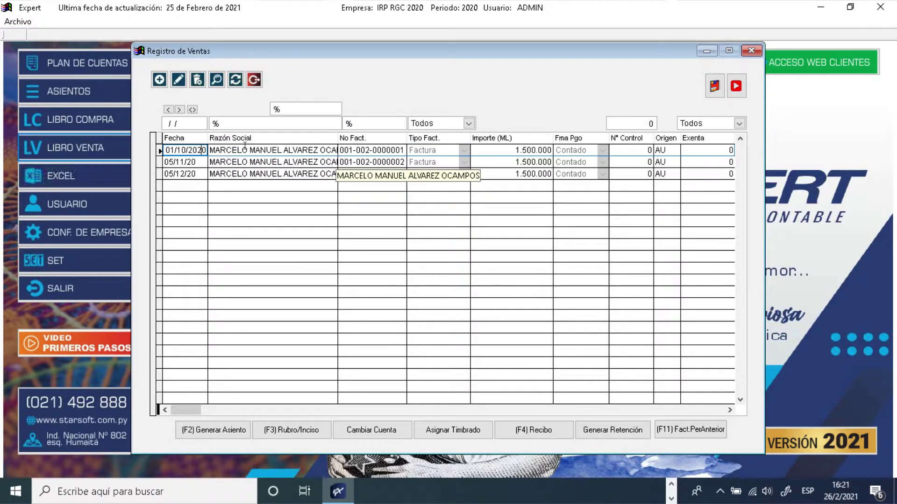
{"action": "left_click", "coordinate": [277, 175]}
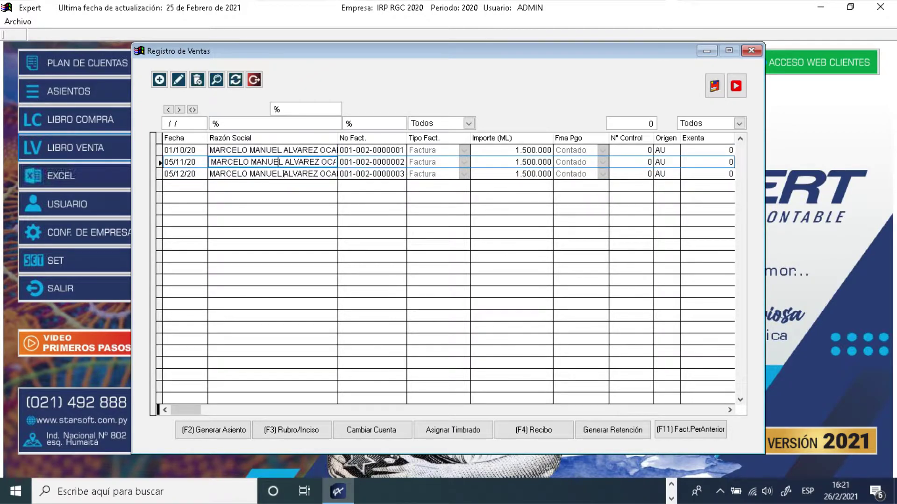
{"action": "left_click", "coordinate": [282, 149]}
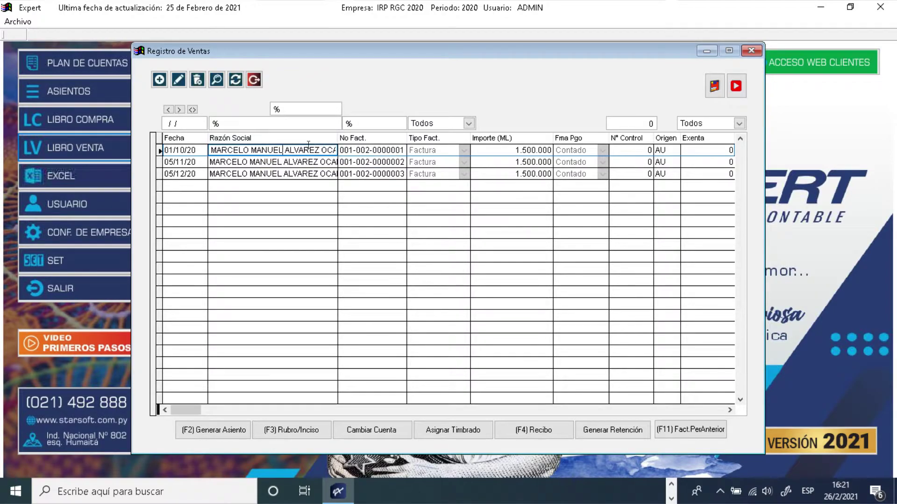
Step: Open the Tipo de Renta (F8) IRP window for the first sales invoice, keeping Bienes muebles as category
{"action": "left_click", "coordinate": [714, 88]}
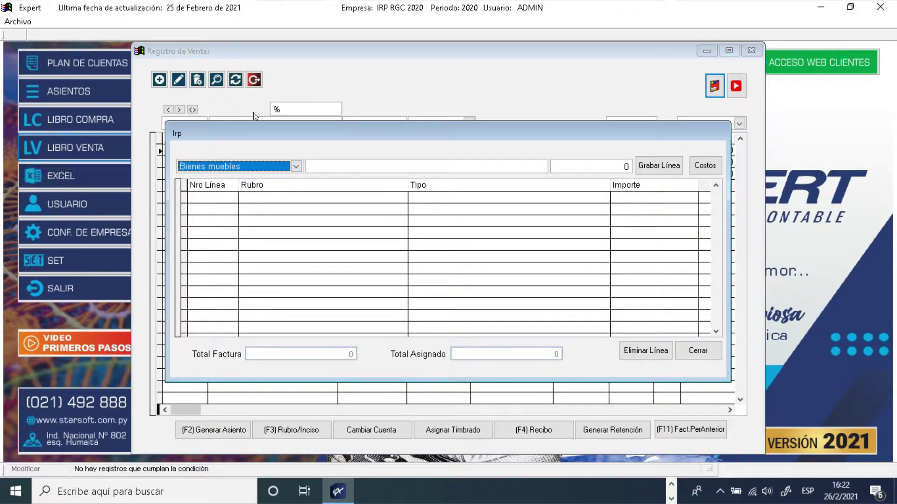
{"action": "left_click_drag", "start_coordinate": [311, 133], "coordinate": [321, 193]}
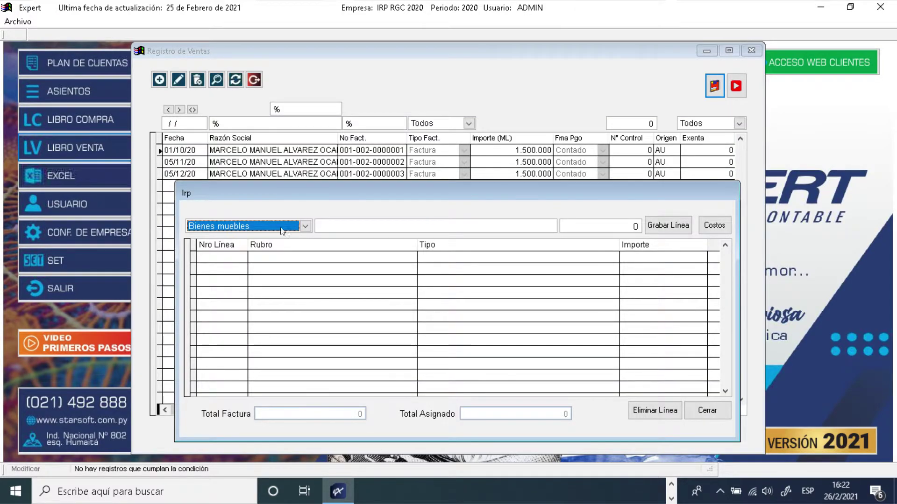
{"action": "left_click", "coordinate": [304, 227]}
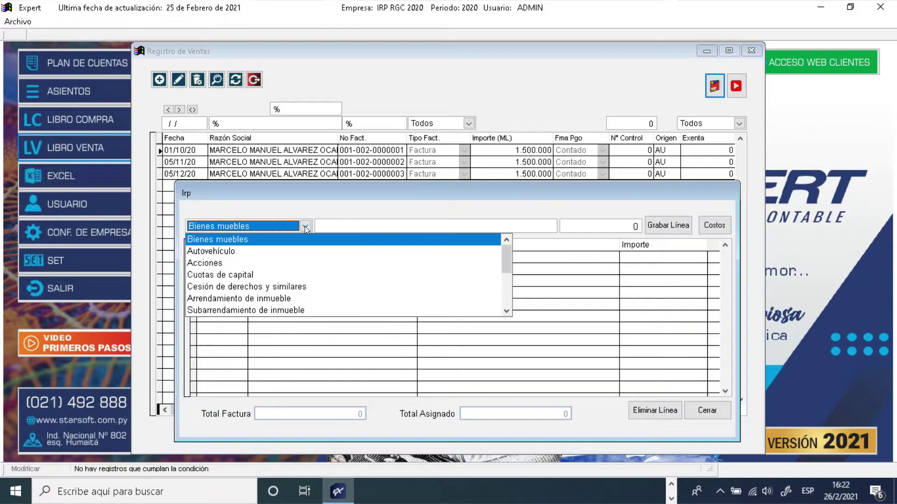
{"action": "left_click", "coordinate": [281, 240]}
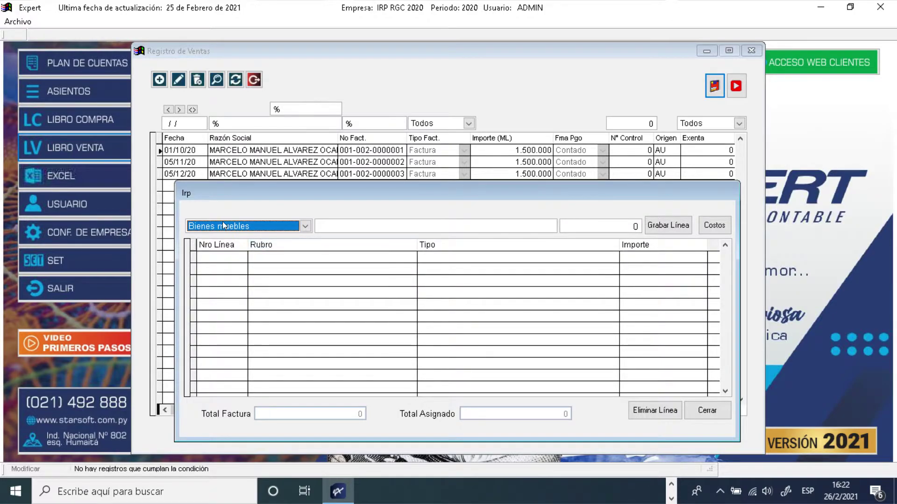
{"action": "left_click", "coordinate": [328, 223]}
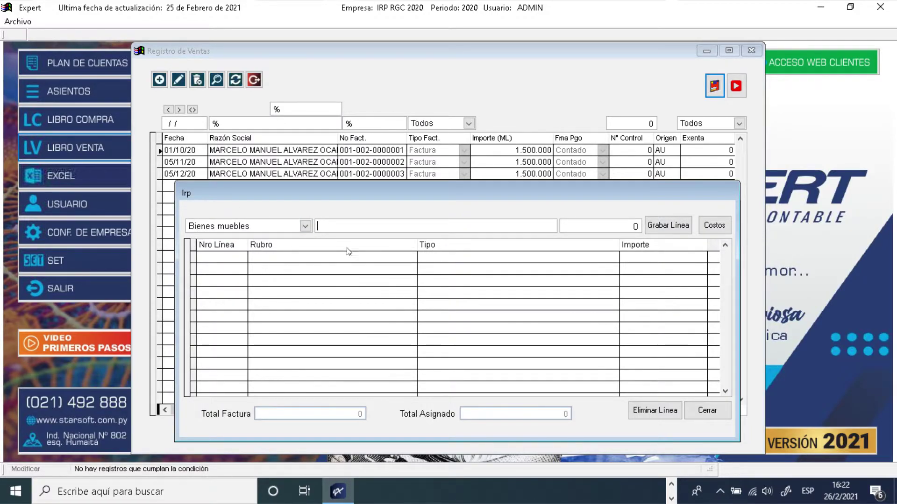
Step: Enter 'equipo de informatica' as the Bienes muebles line description, correcting the typos
{"action": "left_click", "coordinate": [332, 227]}
{"action": "type", "text": "equipo de infortica"}
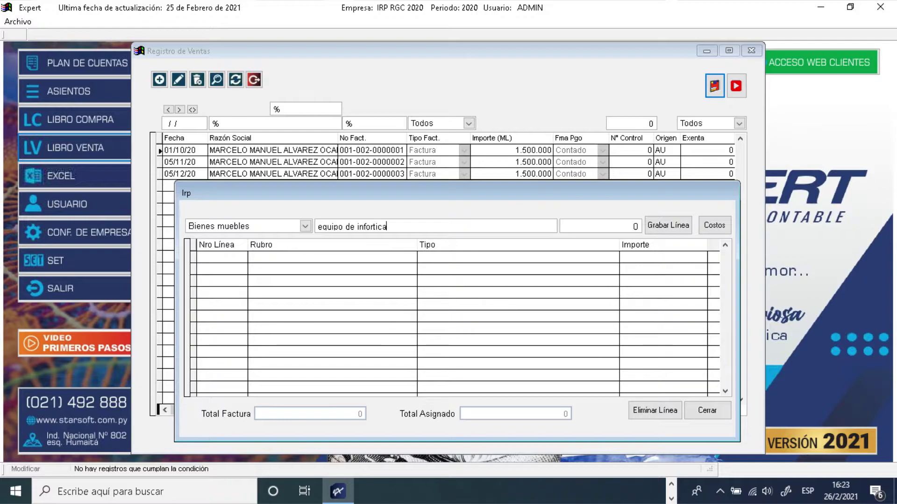
{"action": "key", "text": "BackSpace"}
{"action": "key", "text": "BackSpace"}
{"action": "key", "text": "BackSpace"}
{"action": "key", "text": "BackSpace"}
{"action": "type", "text": "matica"}
{"action": "left_click_drag", "start_coordinate": [580, 226], "coordinate": [646, 224]}
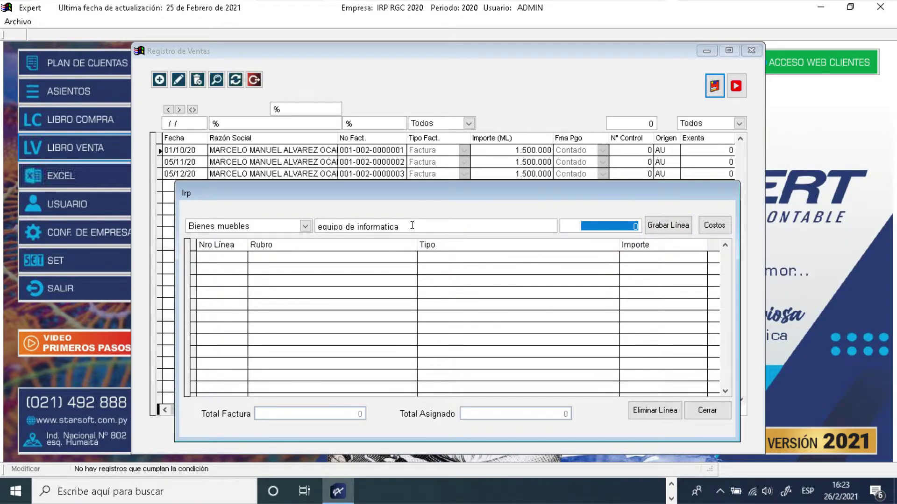
{"action": "left_click_drag", "start_coordinate": [412, 225], "coordinate": [312, 236]}
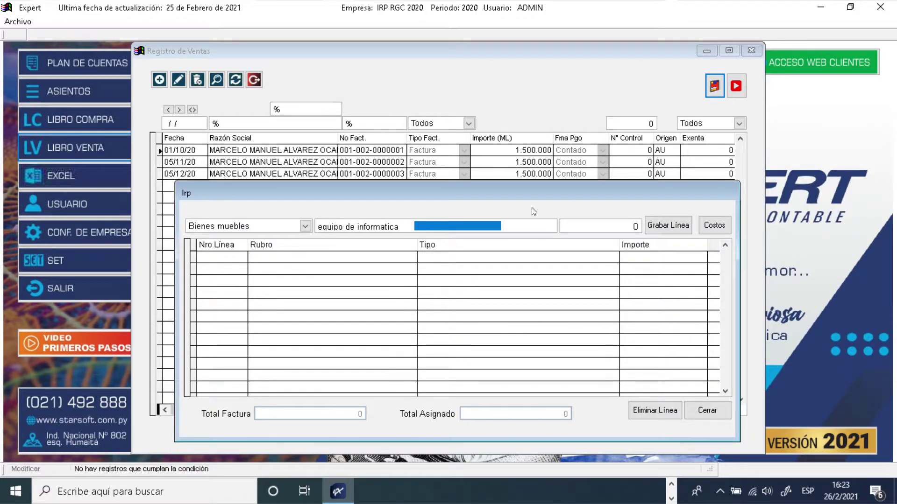
Step: Take the 28/09/20 SYOPAR SA purchase from Costos as the line amount of 1.090.909
{"action": "left_click", "coordinate": [717, 226]}
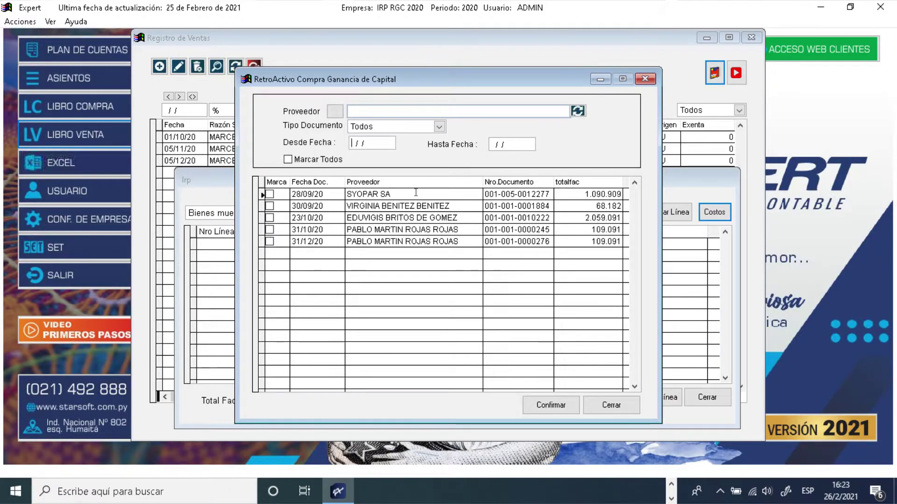
{"action": "left_click", "coordinate": [386, 193]}
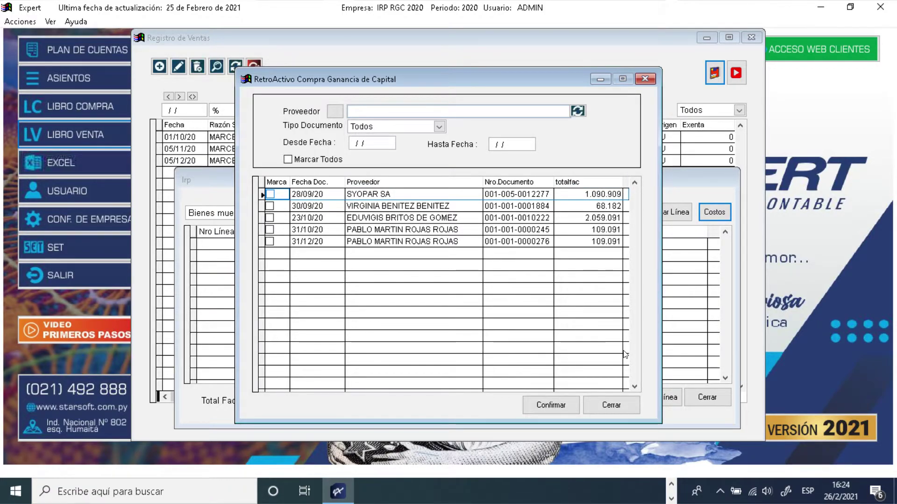
{"action": "left_click", "coordinate": [271, 194]}
{"action": "left_click", "coordinate": [545, 410]}
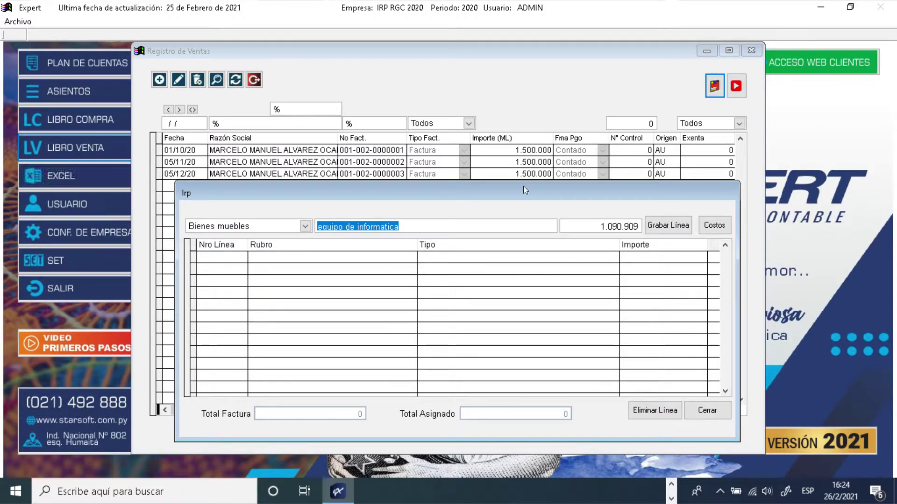
Step: Record line 1 (Bienes muebles, equipo de informatica, 1.090.909) and check its Rubro, Tipo and Importe cells
{"action": "left_click", "coordinate": [669, 225]}
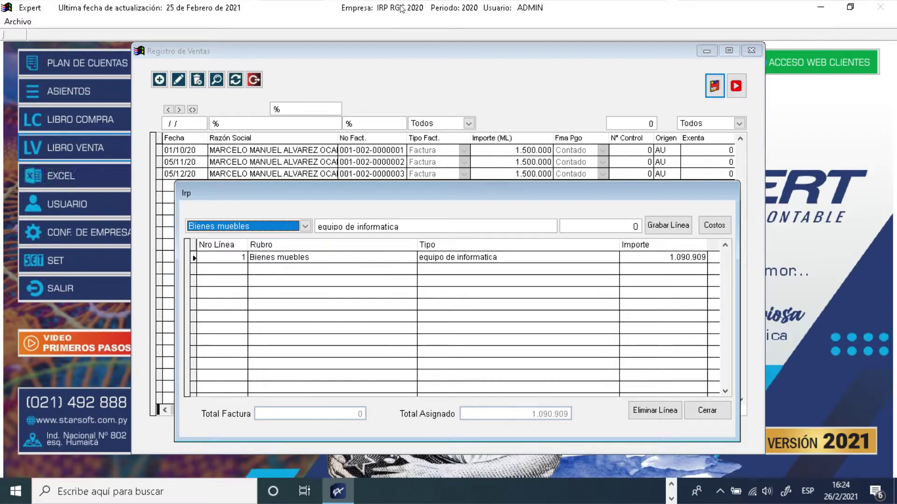
{"action": "left_click", "coordinate": [244, 256]}
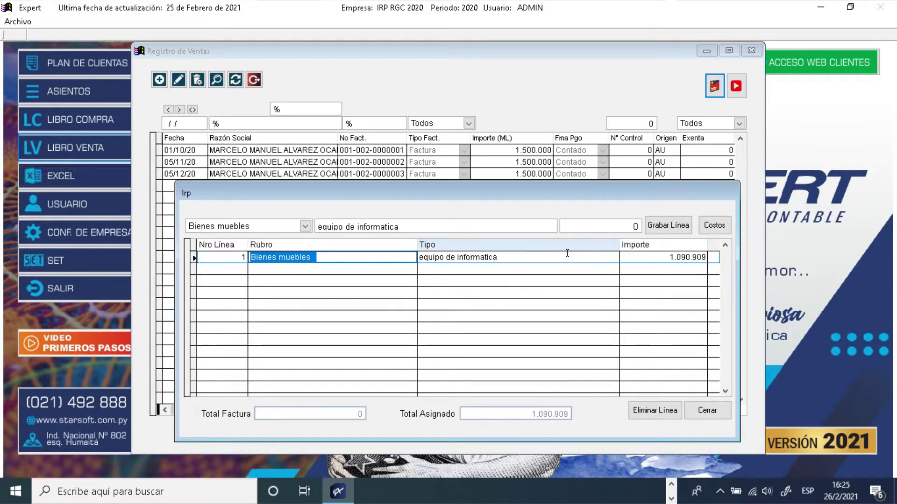
{"action": "left_click", "coordinate": [543, 259]}
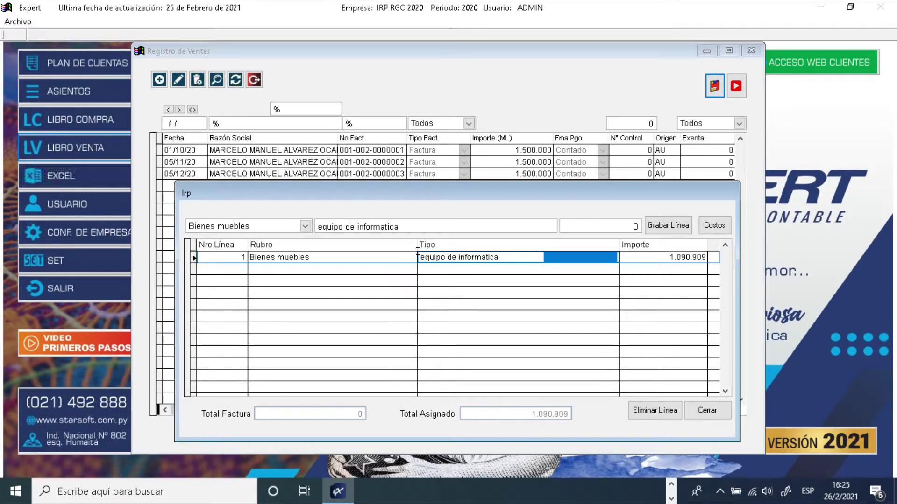
{"action": "left_click_drag", "start_coordinate": [417, 253], "coordinate": [540, 218]}
{"action": "left_click", "coordinate": [658, 258]}
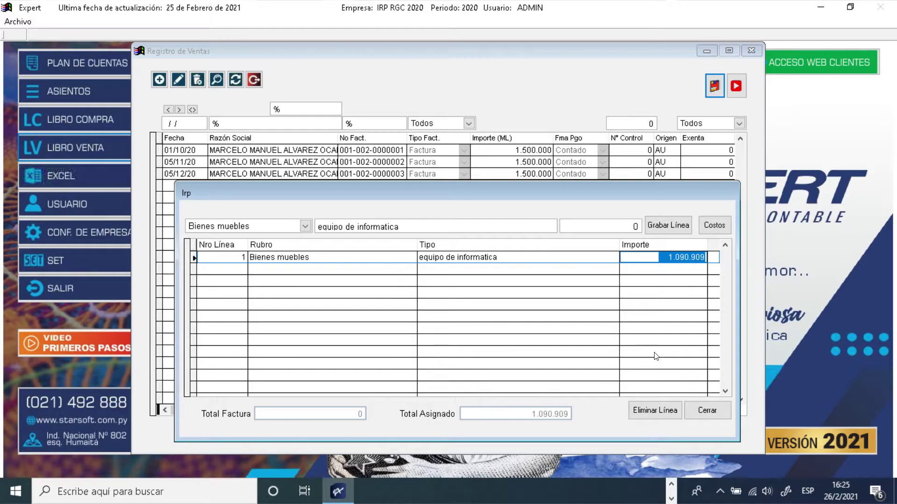
Step: Close the IRP breakdown and select the 05/11/20 sales invoice in Registro de Ventas
{"action": "left_click", "coordinate": [708, 412]}
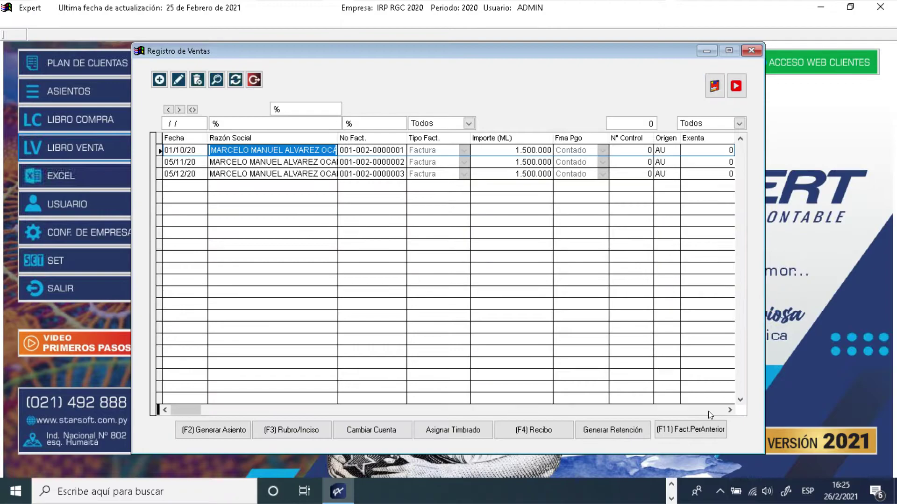
{"action": "left_click", "coordinate": [298, 162]}
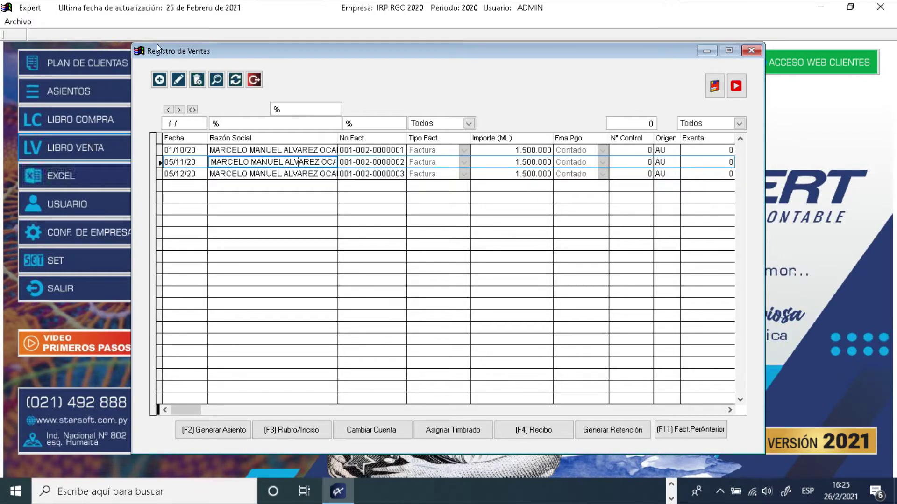
{"action": "left_click", "coordinate": [235, 79]}
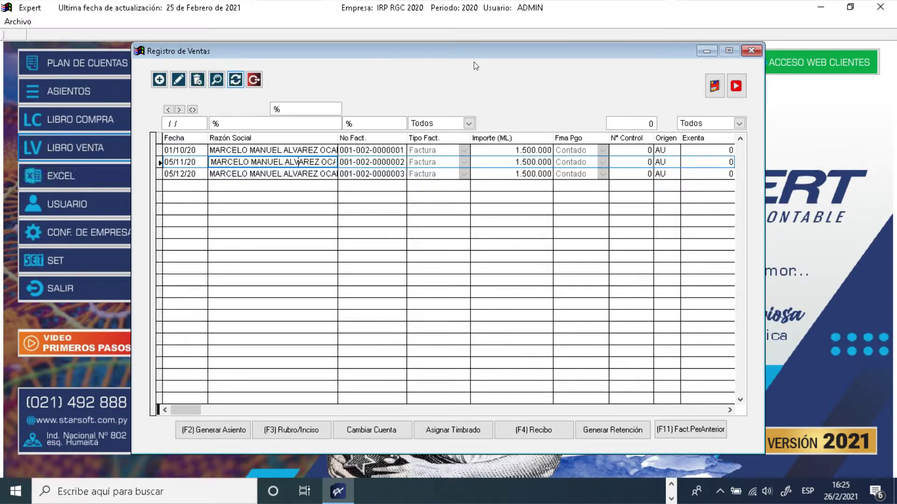
Step: Open the IRP allocation for the 05/11/20 invoice with Arrendamiento de inmueble as the category
{"action": "left_click", "coordinate": [713, 87]}
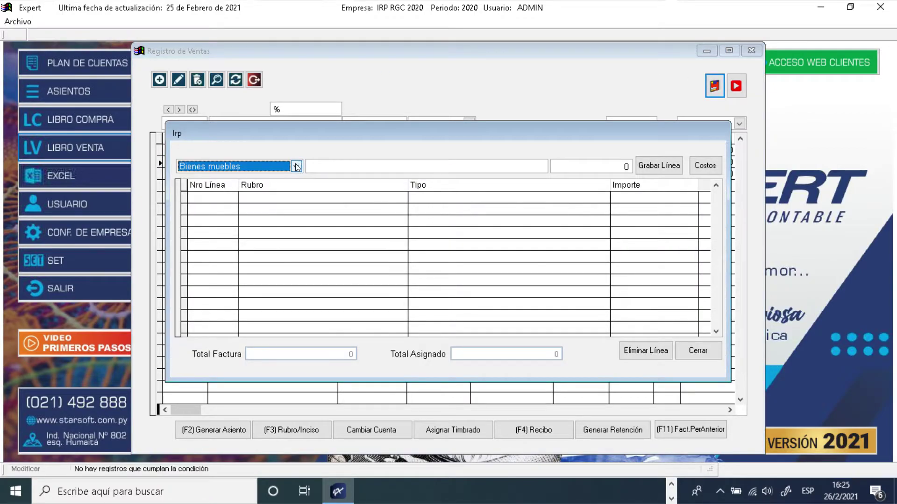
{"action": "left_click", "coordinate": [297, 167]}
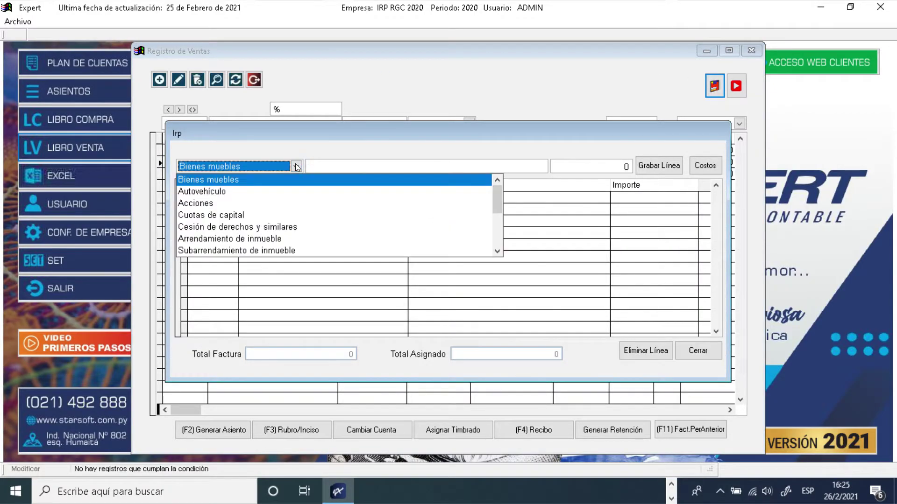
{"action": "left_click", "coordinate": [274, 239]}
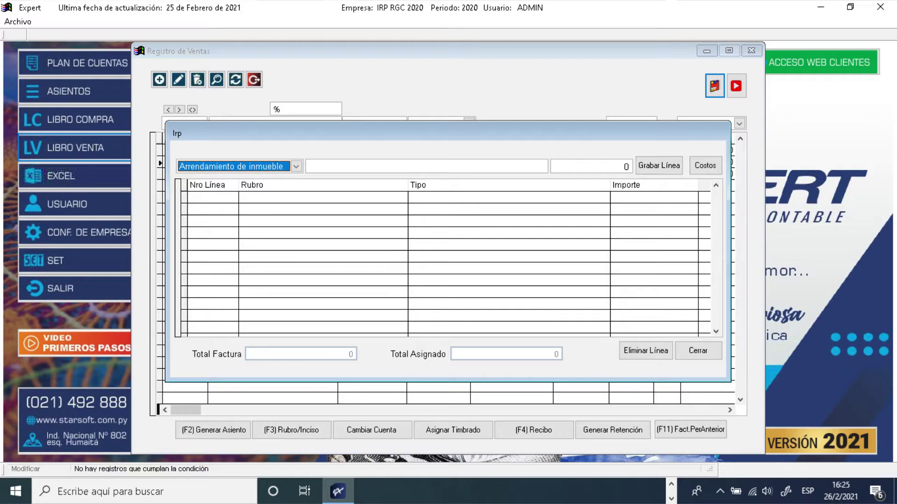
{"action": "left_click", "coordinate": [327, 166]}
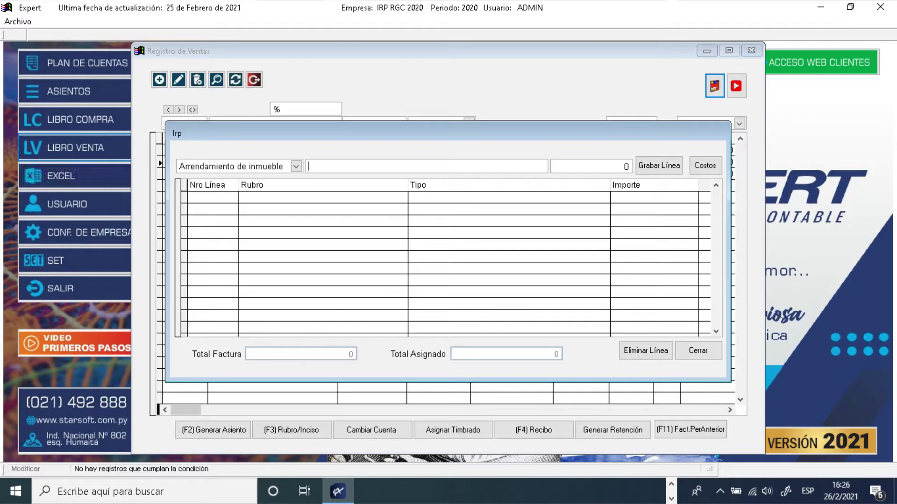
Step: Describe the rental line as 'Edif. Oliva Dpto. 5' and move on to the amount field
{"action": "type", "text": "Edif. Oliva Dpto. 5"}
{"action": "key", "text": "Tab"}
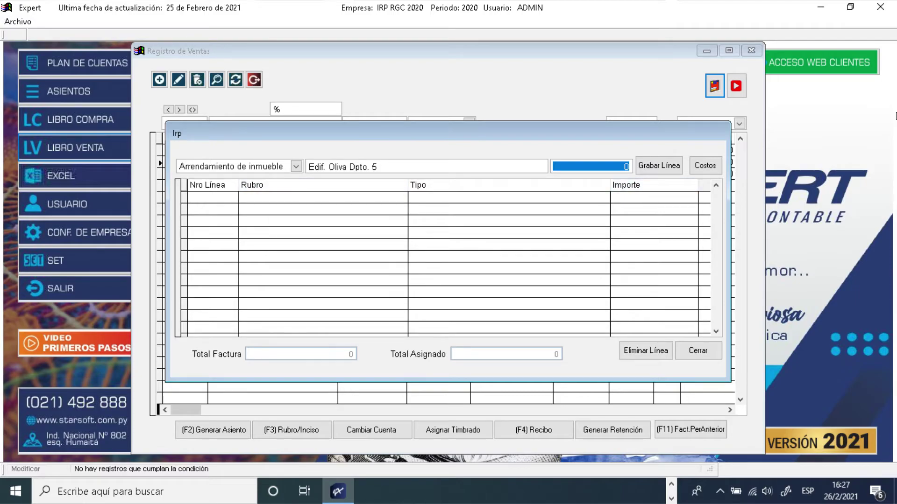
Step: With the invoice rows visible, enter the 500.000 amount for the Edif. Oliva Dpto. 5 rental line
{"action": "left_click_drag", "start_coordinate": [470, 136], "coordinate": [465, 194]}
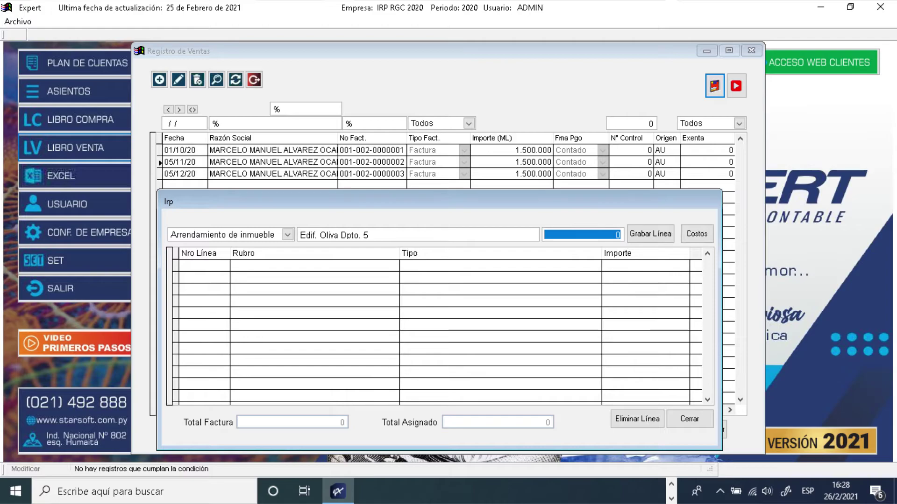
{"action": "type", "text": "500.000."}
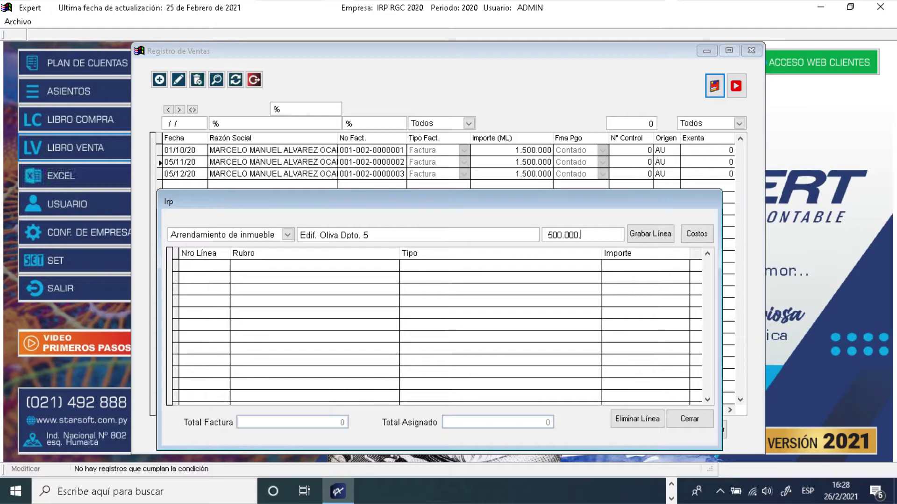
{"action": "left_click", "coordinate": [438, 232]}
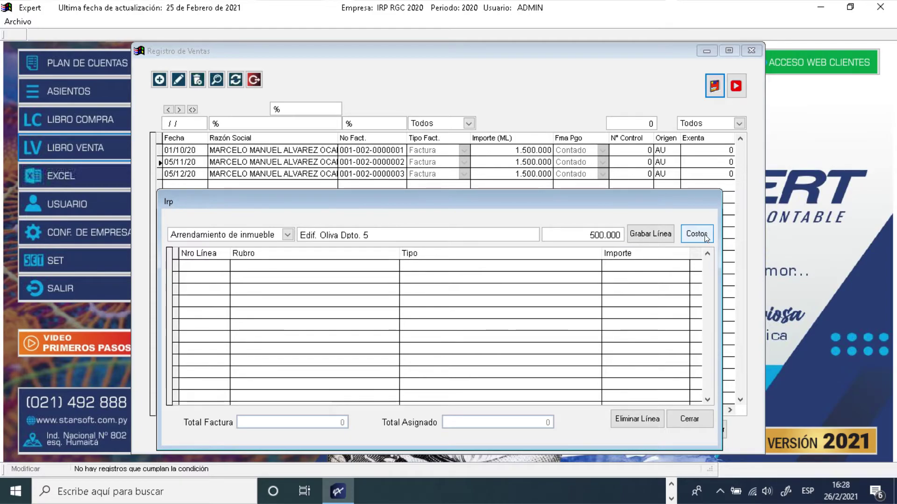
{"action": "left_click", "coordinate": [649, 235]}
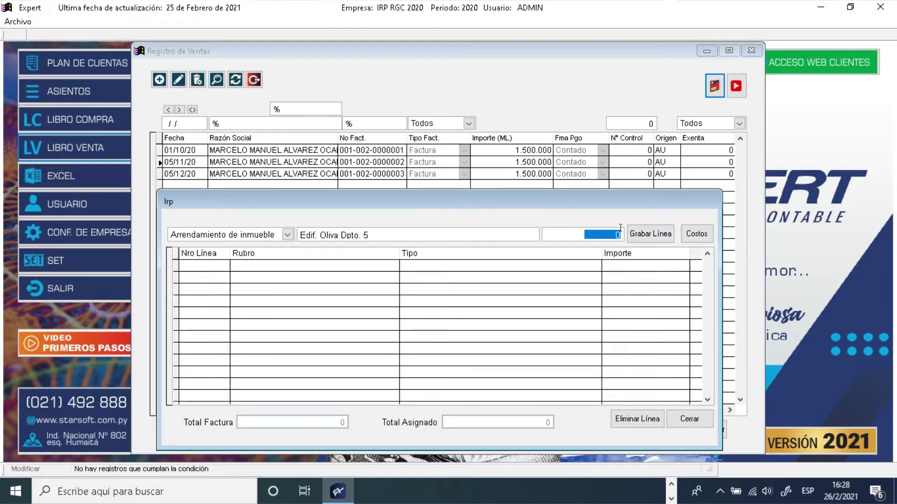
{"action": "type", "text": "5.000.00"}
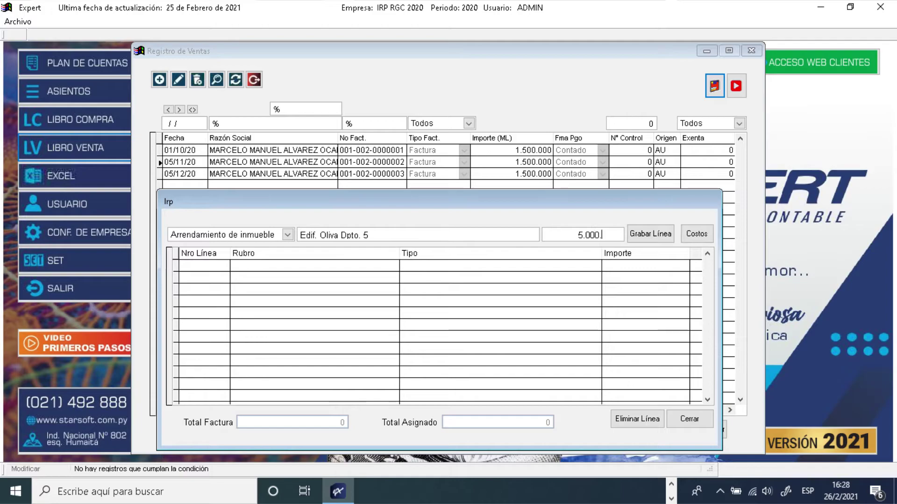
Step: Record the 500.000 Arrendamiento de inmueble line for Edif. Oliva Dpto. 5, verify its cells, and close the IRP window
{"action": "left_click", "coordinate": [654, 234]}
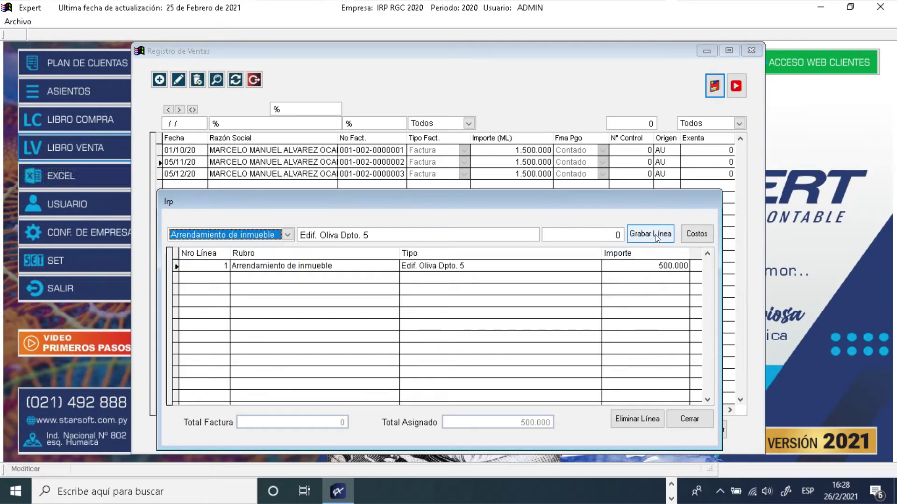
{"action": "left_click", "coordinate": [681, 264]}
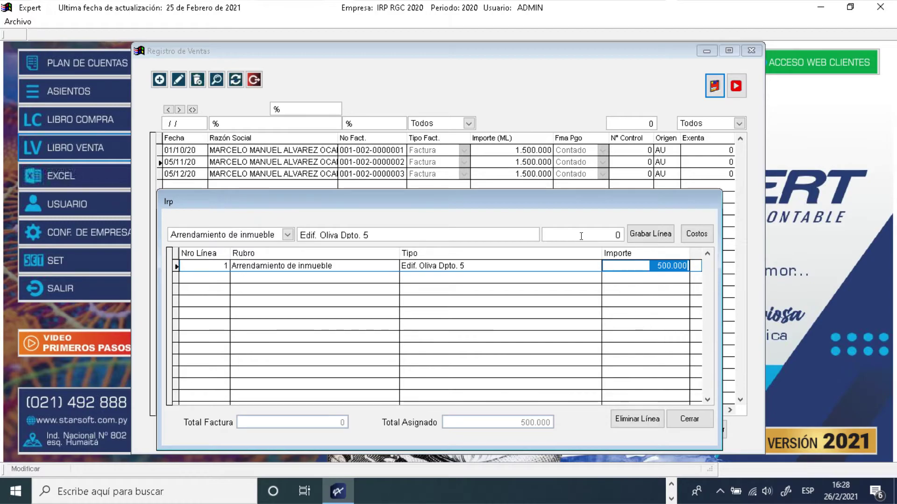
{"action": "left_click", "coordinate": [564, 228]}
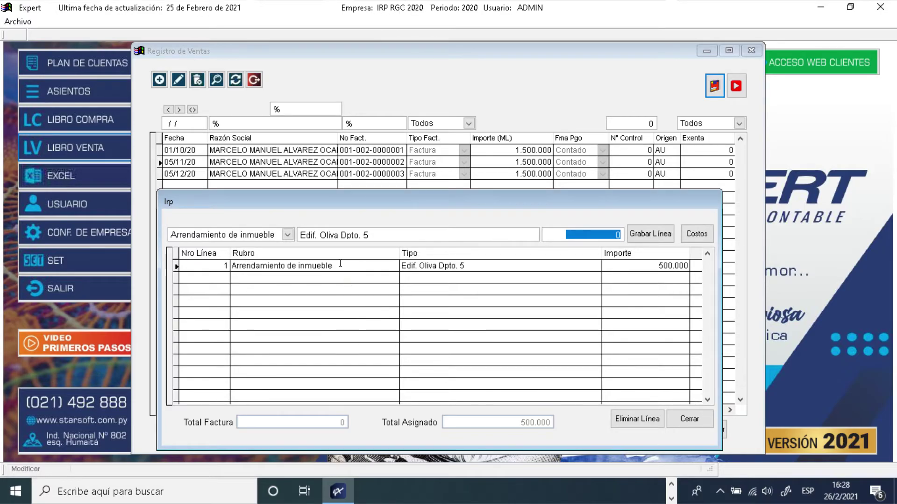
{"action": "left_click", "coordinate": [214, 276]}
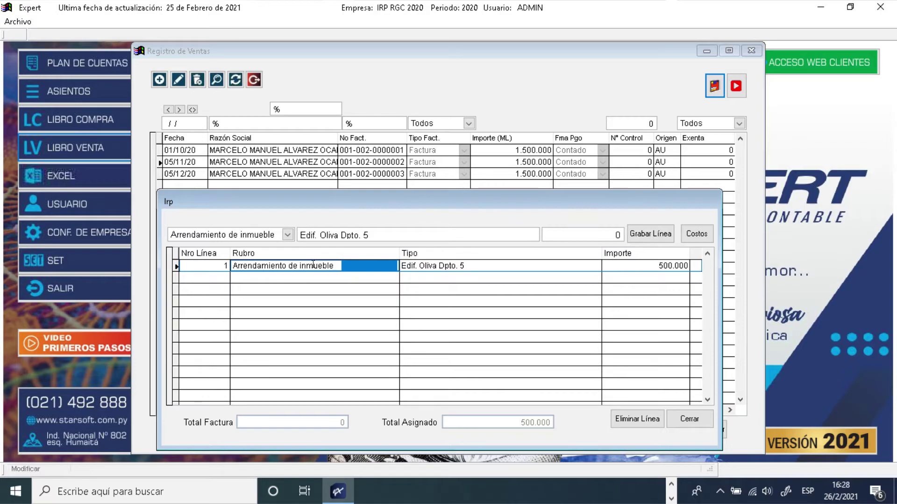
{"action": "left_click_drag", "start_coordinate": [470, 266], "coordinate": [397, 265]}
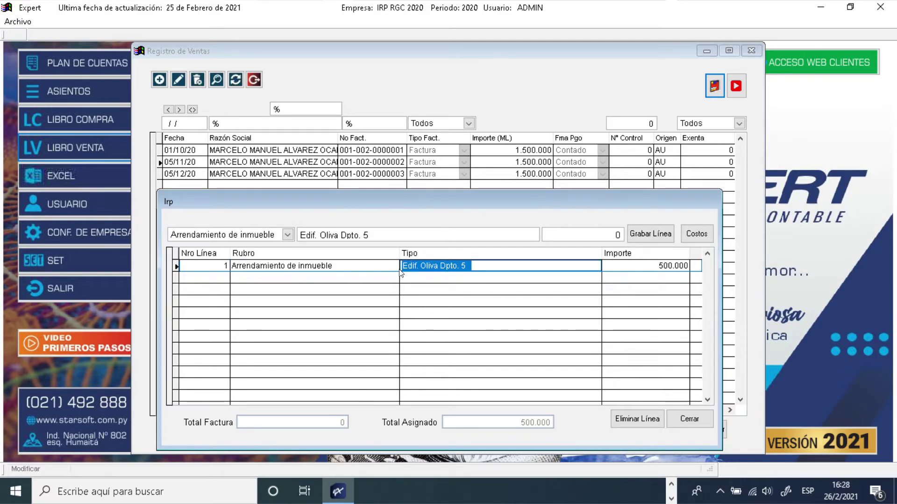
{"action": "left_click", "coordinate": [479, 262]}
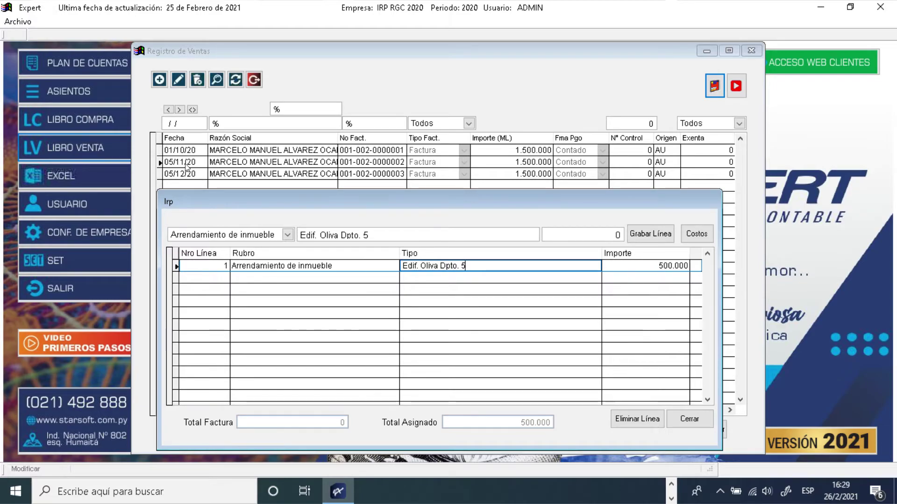
{"action": "left_click", "coordinate": [645, 265]}
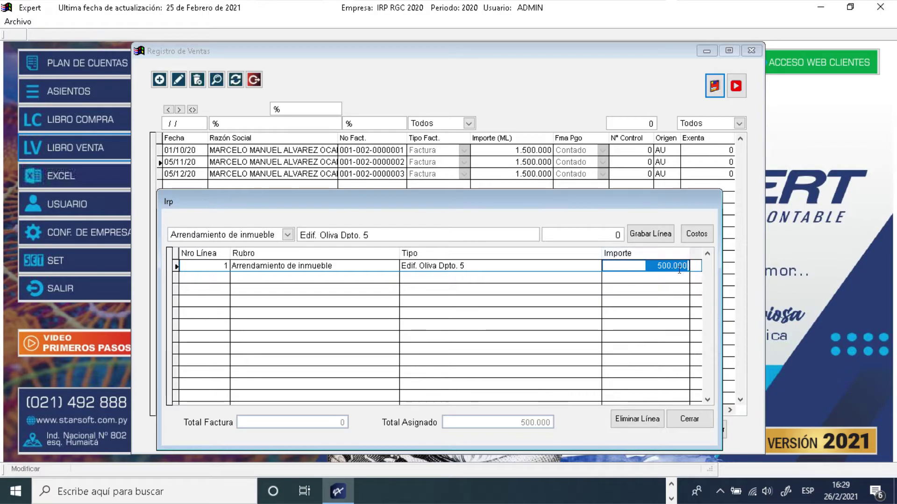
{"action": "left_click", "coordinate": [691, 420]}
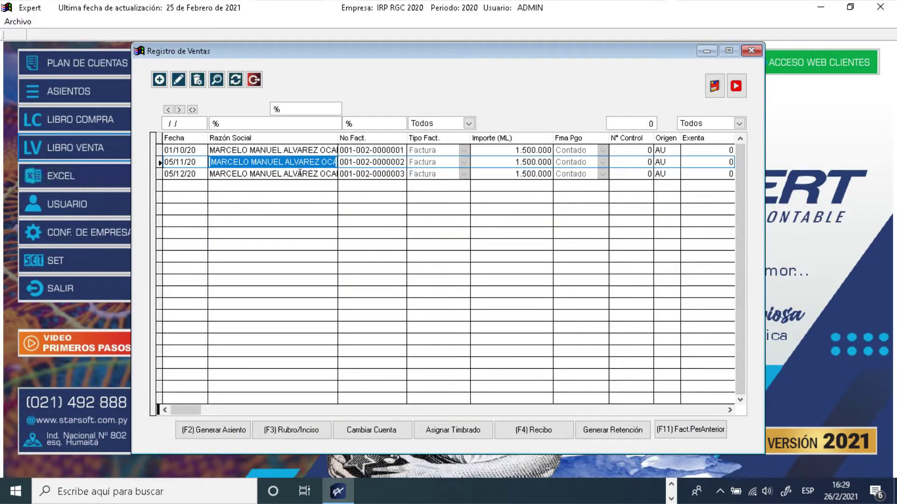
Step: Select the 05/12/20 invoice and open its IRP allocation with Autovehículo as the category
{"action": "left_click", "coordinate": [300, 173]}
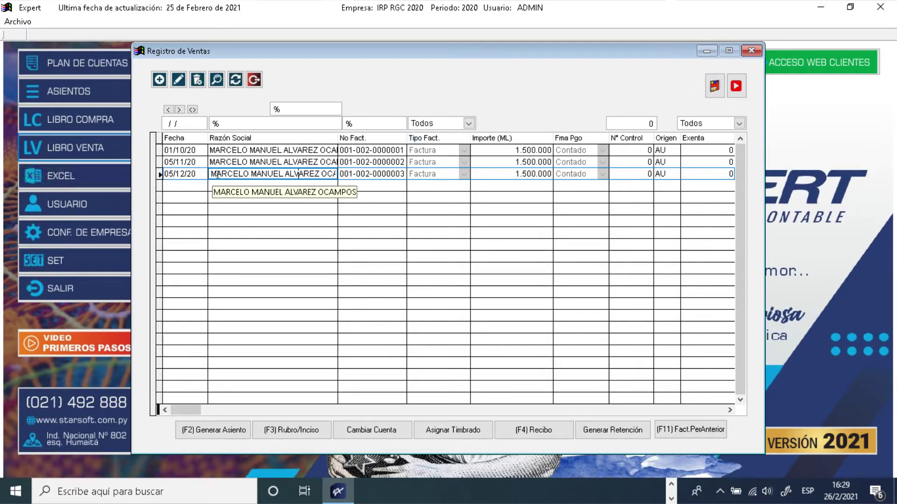
{"action": "left_click", "coordinate": [715, 86]}
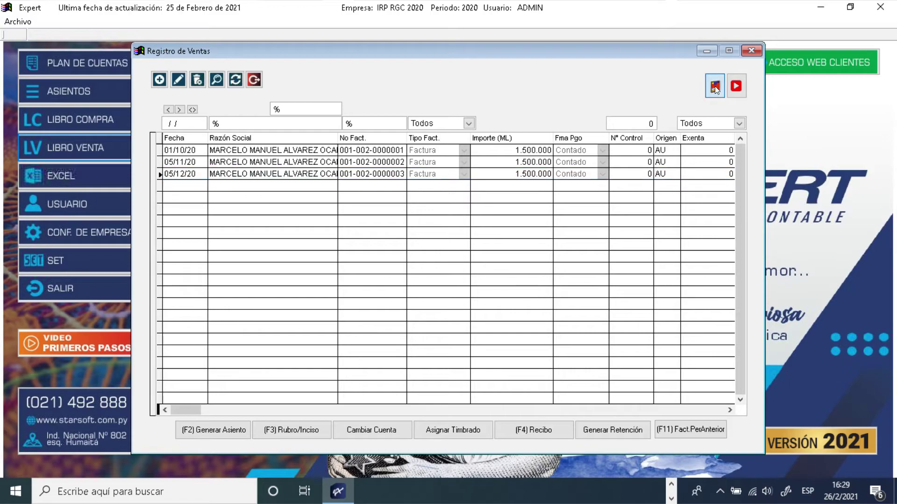
{"action": "left_click", "coordinate": [289, 165]}
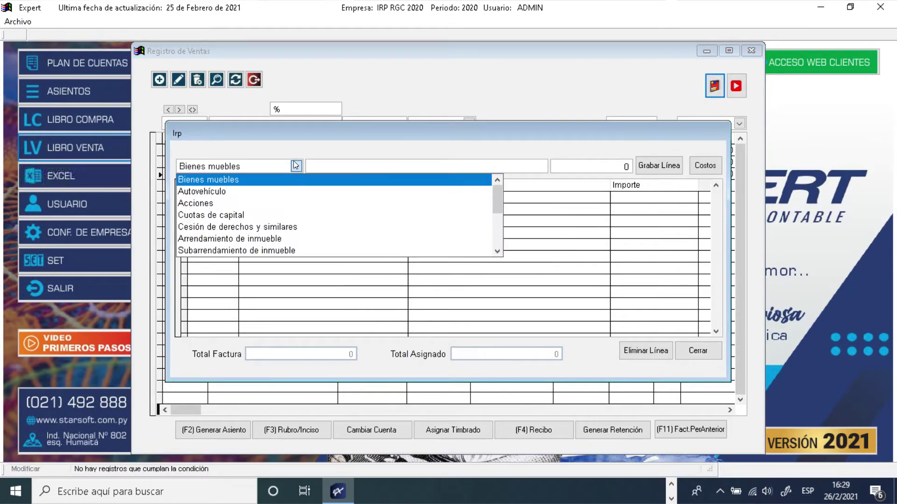
{"action": "left_click", "coordinate": [204, 193]}
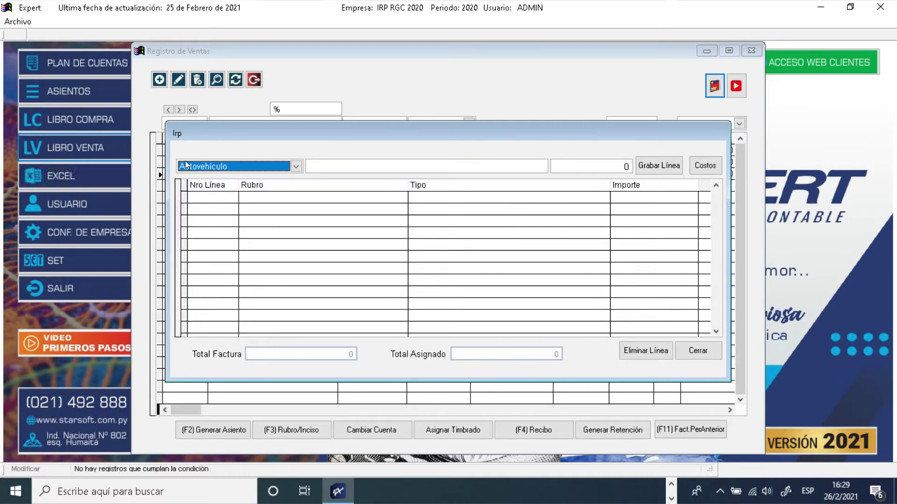
{"action": "left_click", "coordinate": [312, 166]}
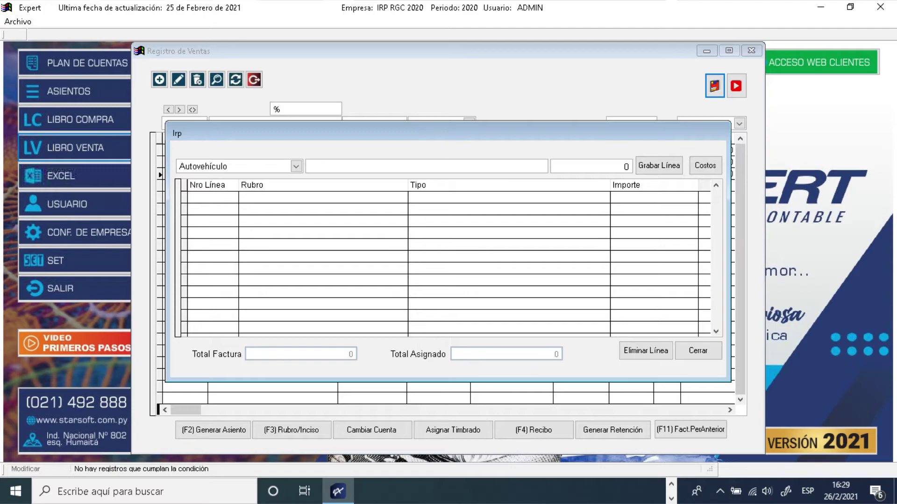
Step: Enter 'Marca Kia Picanto del año 2018' as the Autovehículo description and move to the amount field
{"action": "type", "text": "Marca Kia Picanto del"}
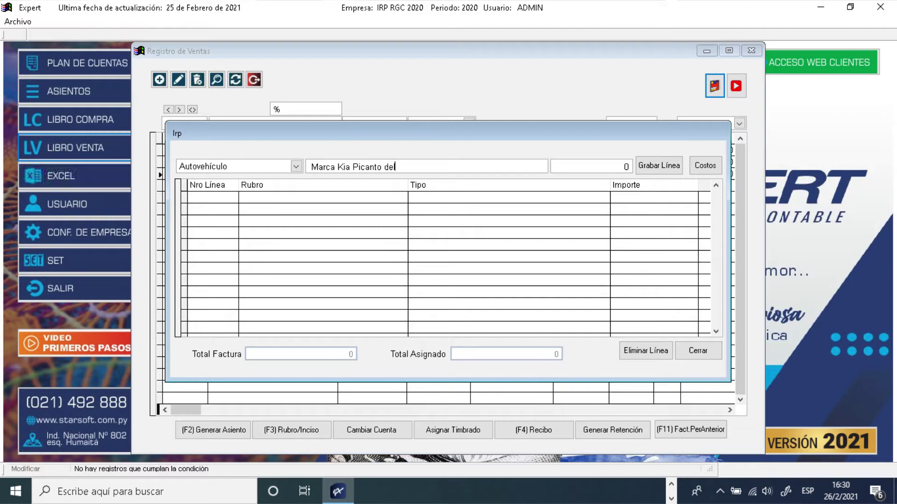
{"action": "type", "text": " año 2018"}
{"action": "key", "text": "Tab"}
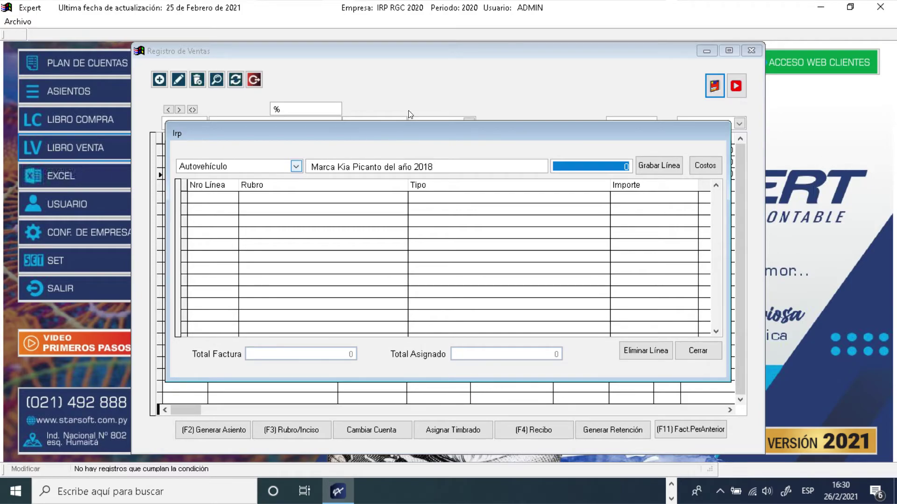
{"action": "left_click", "coordinate": [708, 171]}
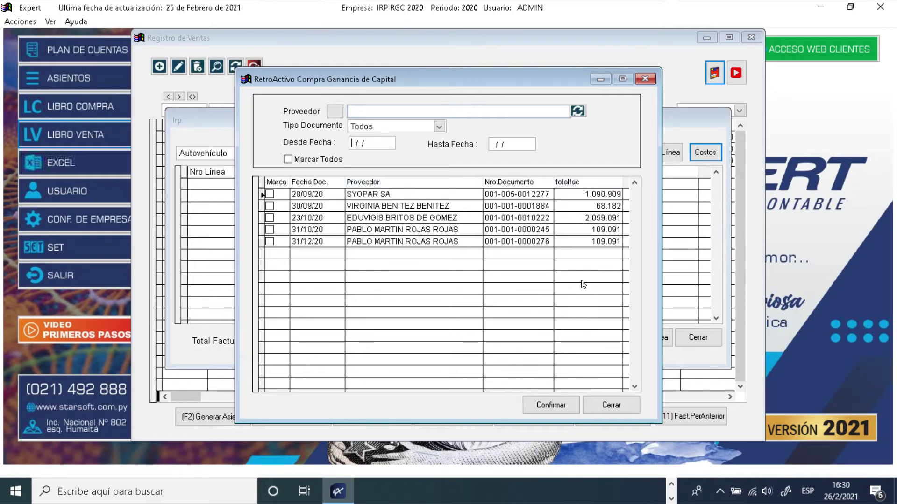
{"action": "left_click", "coordinate": [620, 406]}
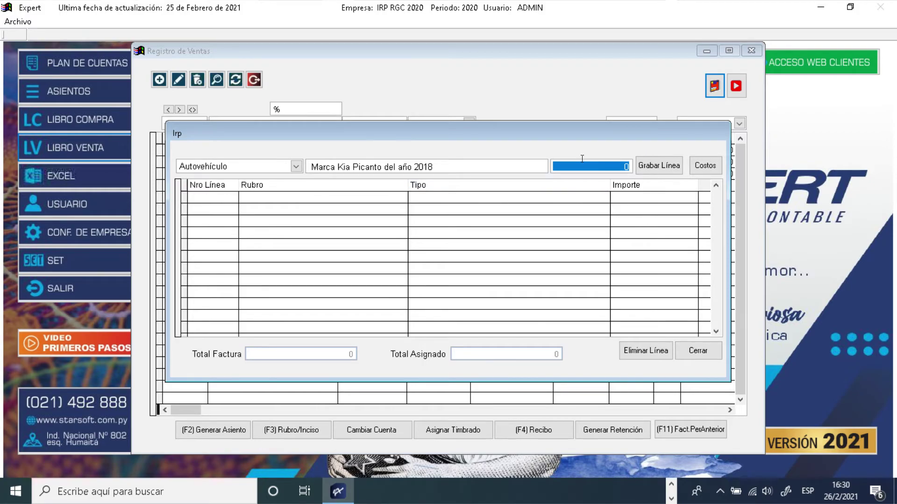
Step: Add the Autovehículo 'Marca Kia Picanto del año 2018' line, amount 0, to the Irp grid
{"action": "left_click", "coordinate": [660, 167]}
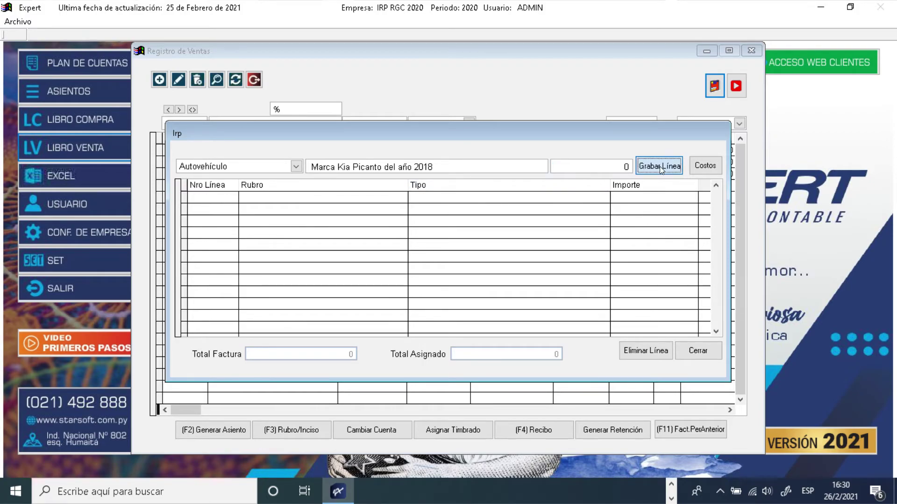
{"action": "left_click", "coordinate": [686, 198]}
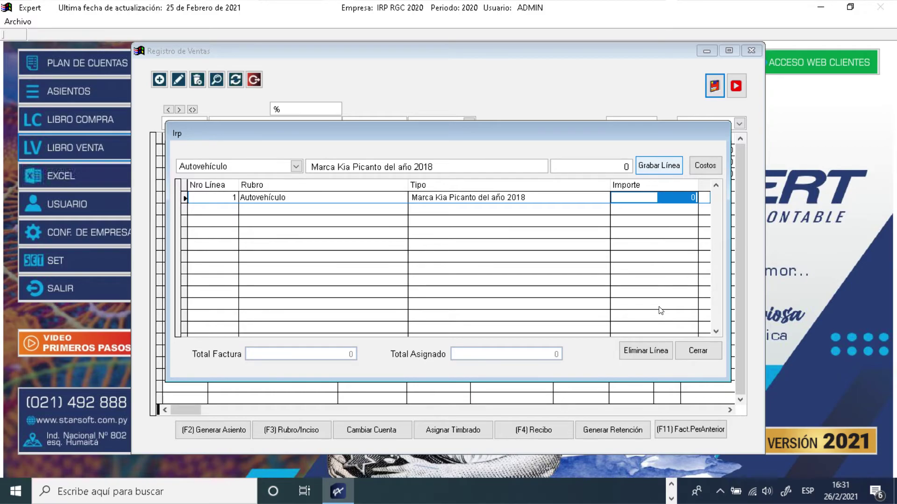
Step: Close the Irp breakdown and browse the sales register rows, ending on the 05/12/20 invoice
{"action": "left_click", "coordinate": [698, 351]}
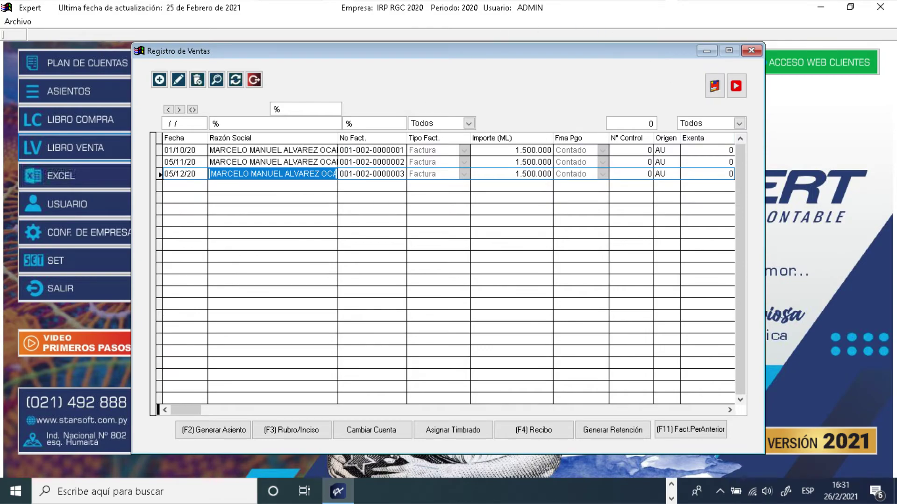
{"action": "key", "text": "Down"}
{"action": "key", "text": "Down"}
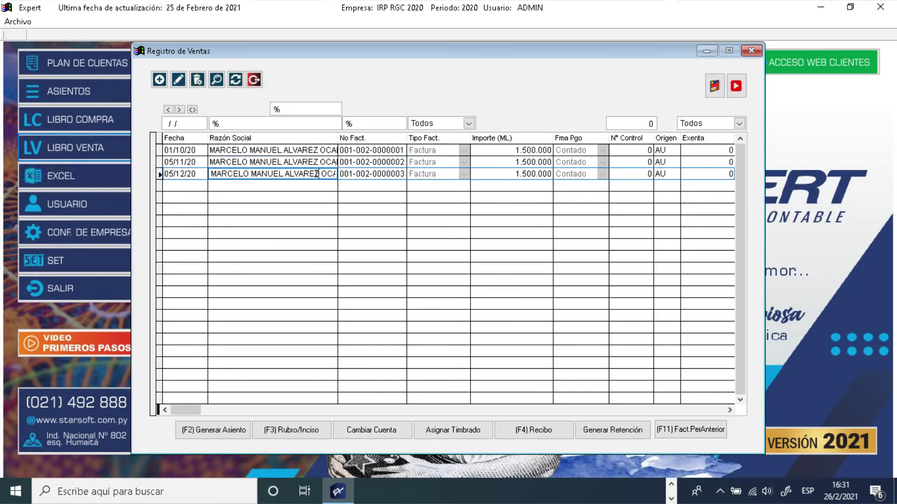
{"action": "key", "text": "Up"}
{"action": "key", "text": "Up"}
{"action": "key", "text": "Down"}
{"action": "left_click", "coordinate": [318, 173]}
Step: Close the sales register and open Formulario 516 from Operaciones Fiscales > Formularios > IRP
{"action": "left_click", "coordinate": [254, 79]}
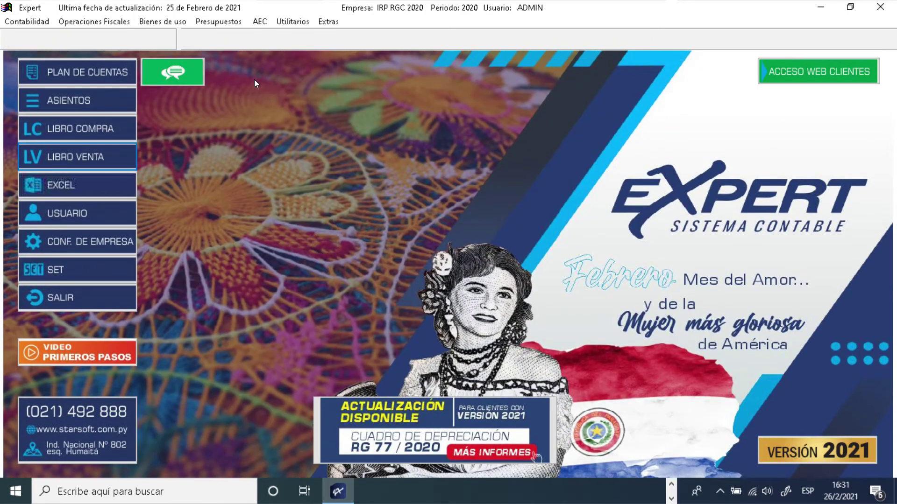
{"action": "left_click", "coordinate": [94, 22]}
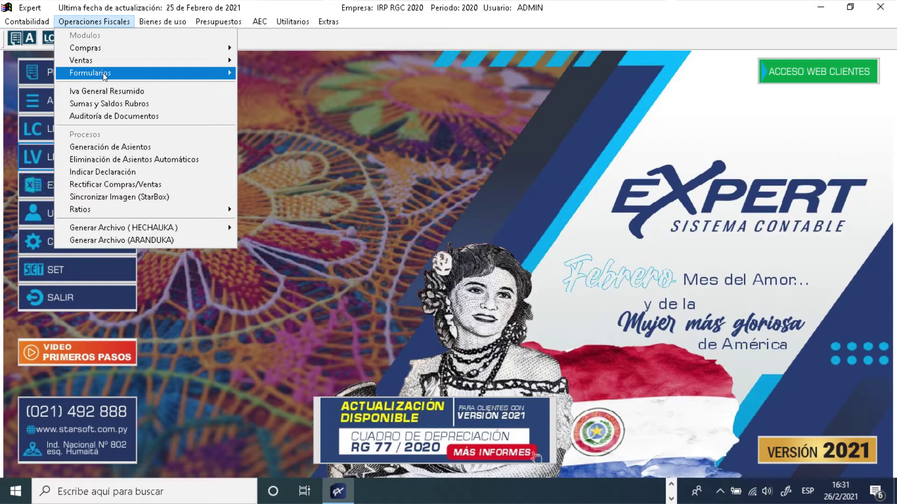
{"action": "mouse_move", "coordinate": [103, 73]}
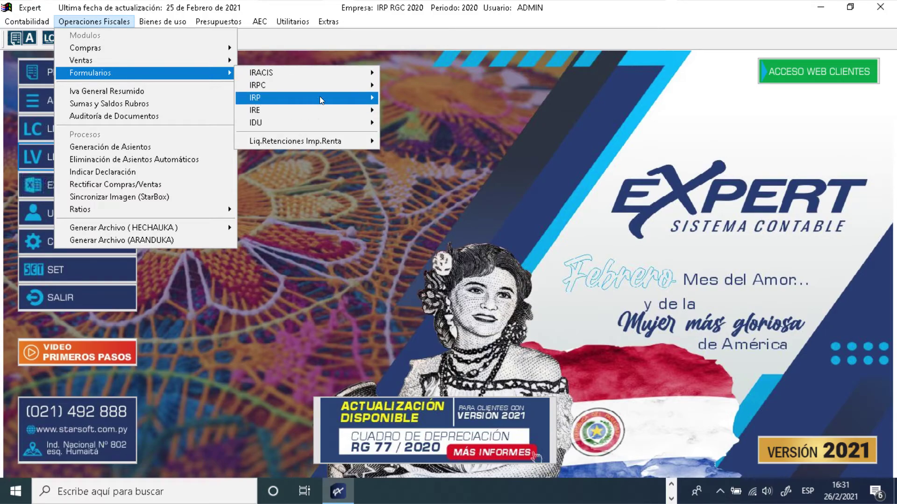
{"action": "mouse_move", "coordinate": [310, 96]}
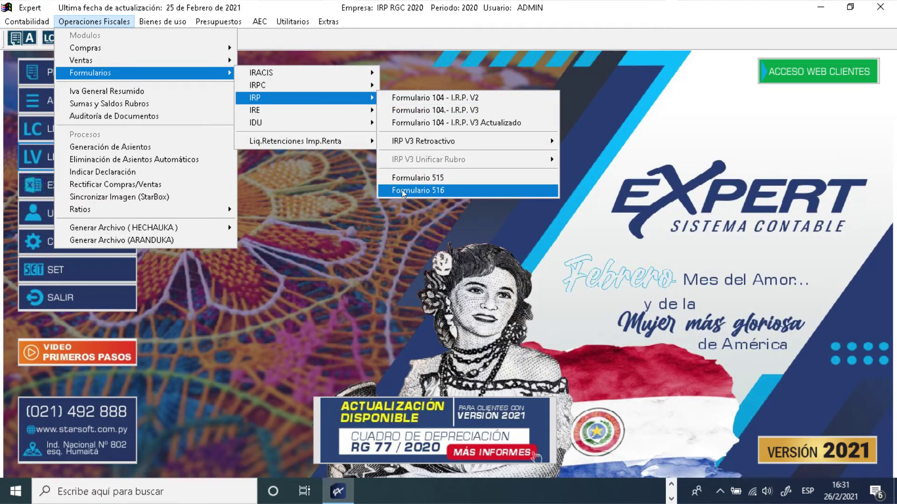
{"action": "left_click", "coordinate": [439, 191]}
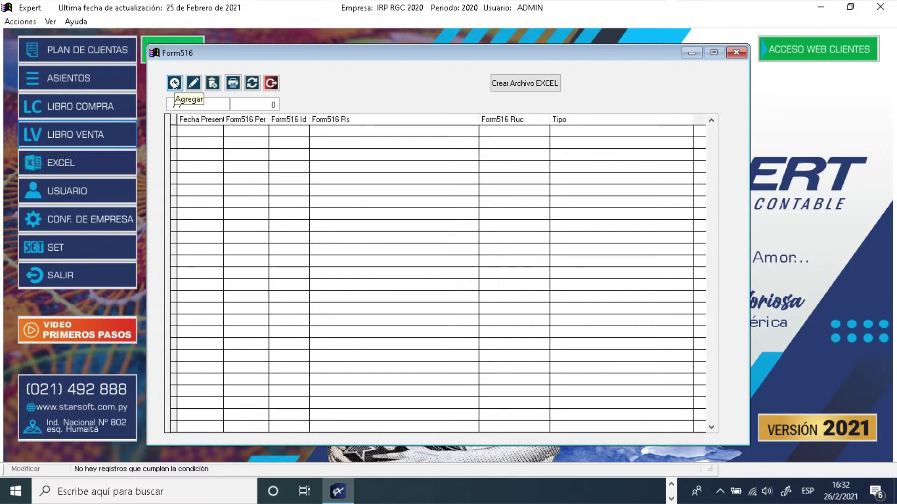
Step: Generate the Form 516 Excel auxiliary file for fiscal period 2020
{"action": "left_click", "coordinate": [530, 86]}
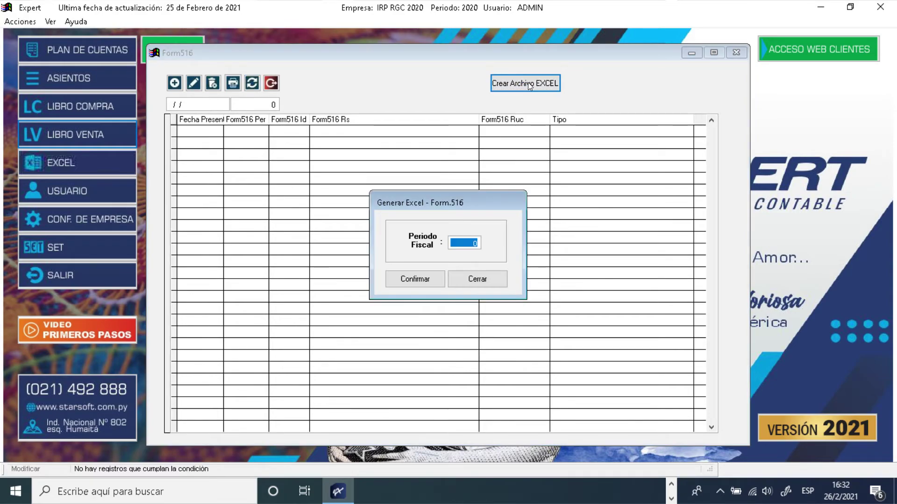
{"action": "type", "text": "2020"}
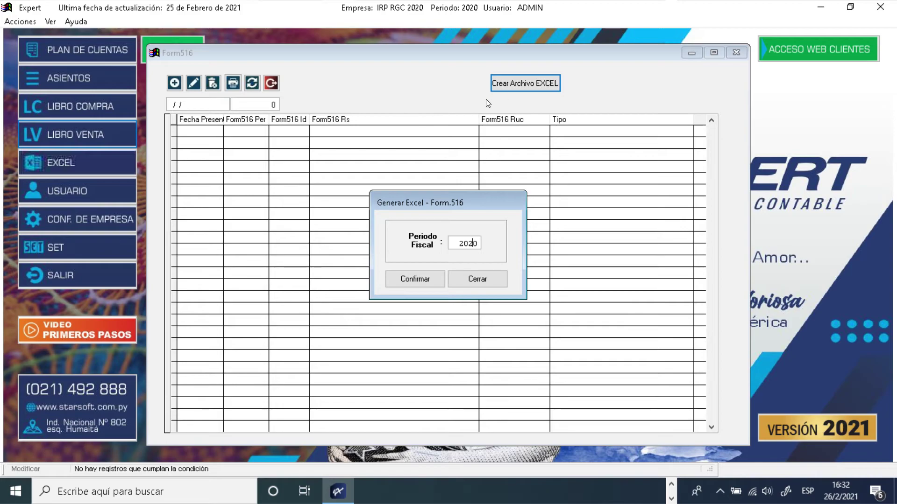
{"action": "left_click", "coordinate": [422, 280]}
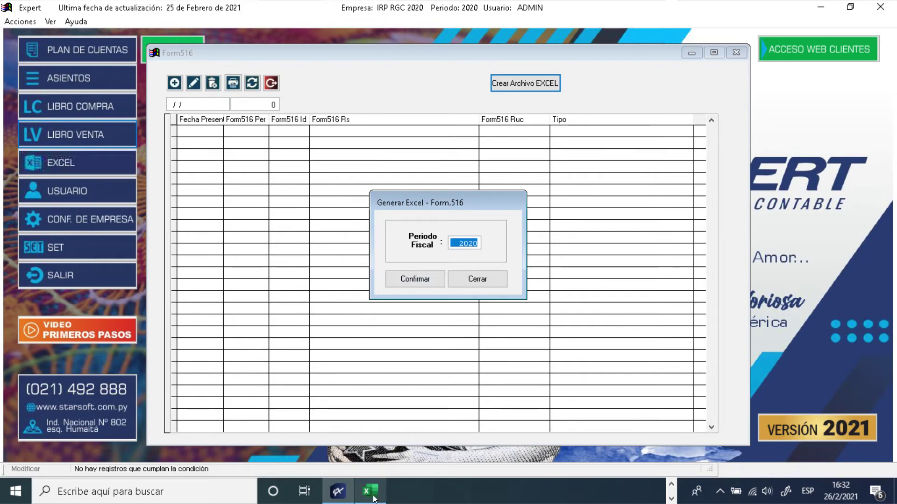
Step: Maximize caux_rgc20202020.xlsx in Excel and move to the Bienes muebles entry in B9
{"action": "left_click", "coordinate": [372, 497]}
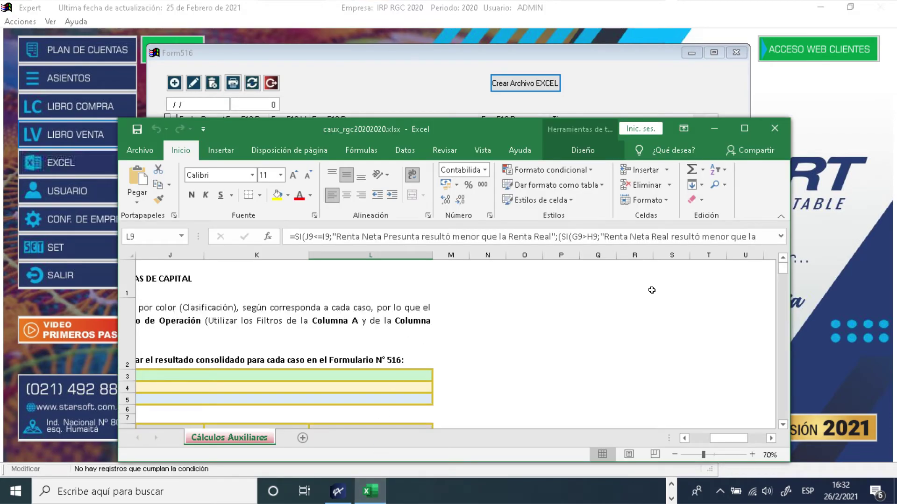
{"action": "left_click", "coordinate": [744, 129]}
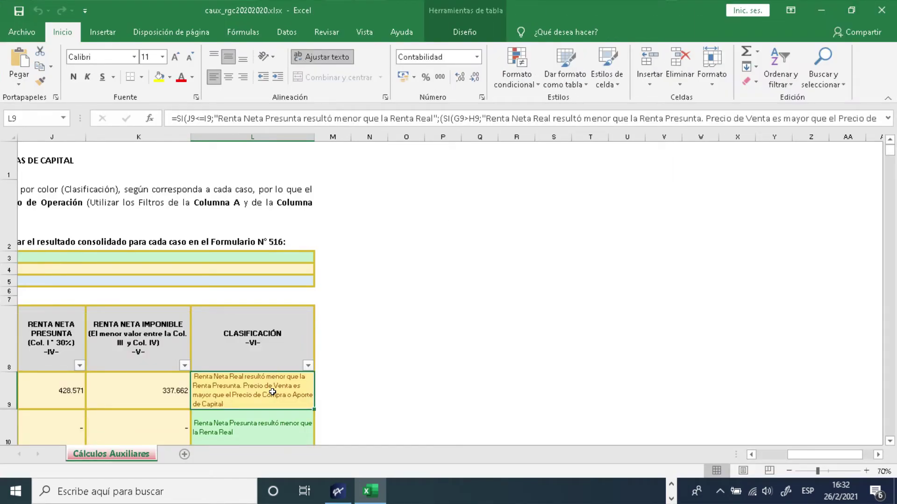
{"action": "key", "text": "Left"}
{"action": "key", "text": "Left"}
{"action": "key", "text": "Left"}
{"action": "key", "text": "Left"}
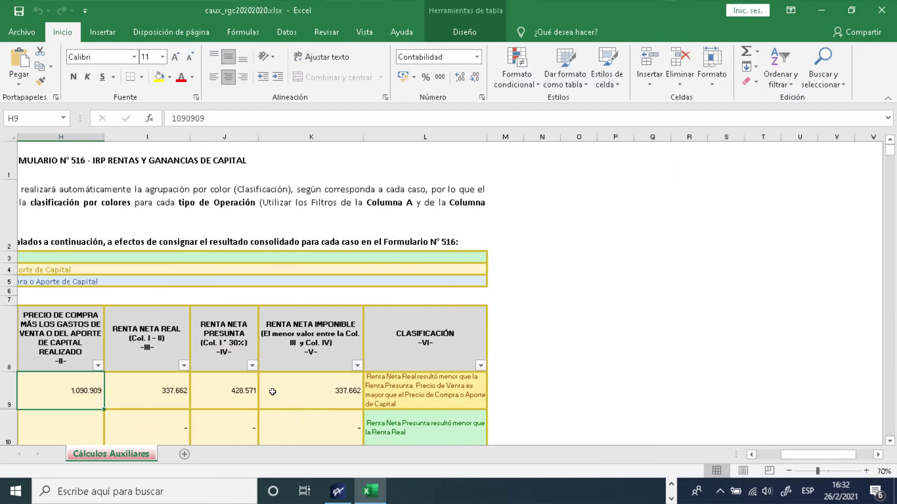
{"action": "key", "text": "Left"}
{"action": "key", "text": "Left"}
{"action": "key", "text": "Left"}
{"action": "key", "text": "Left"}
{"action": "key", "text": "Left"}
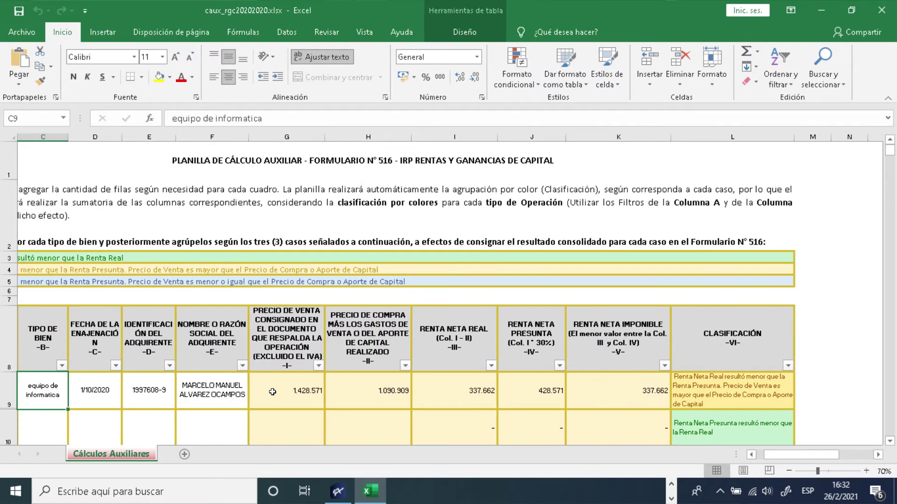
{"action": "key", "text": "Left"}
{"action": "key", "text": "Left"}
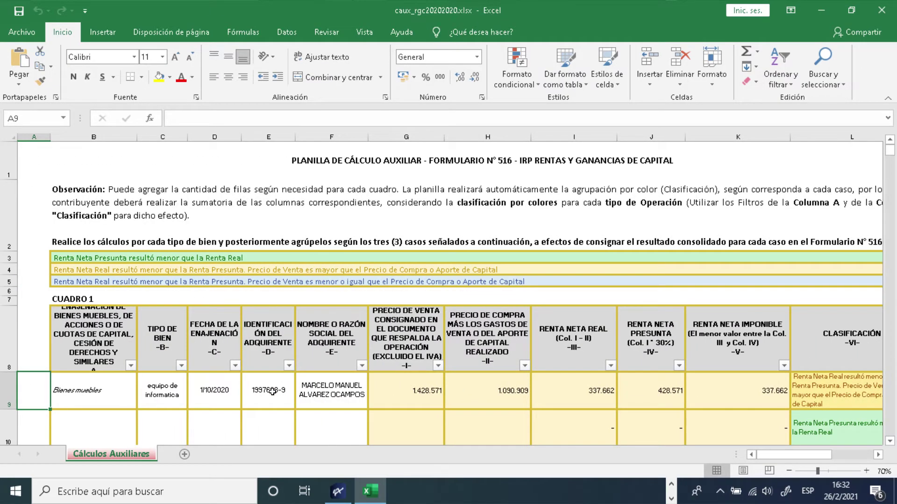
{"action": "key", "text": "Right"}
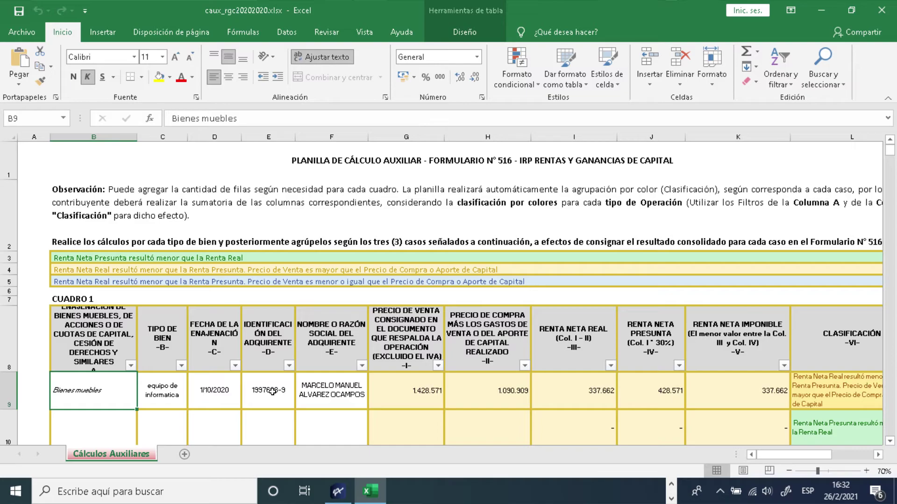
Step: Browse from the equipo de informatica entry down through Cuadro 1 toward Cuadro 2
{"action": "key", "text": "Right"}
{"action": "key", "text": "Down"}
{"action": "key", "text": "Down"}
{"action": "key", "text": "Down"}
{"action": "key", "text": "Down"}
{"action": "key", "text": "Down"}
{"action": "key", "text": "Down"}
{"action": "key", "text": "Down"}
{"action": "key", "text": "Down"}
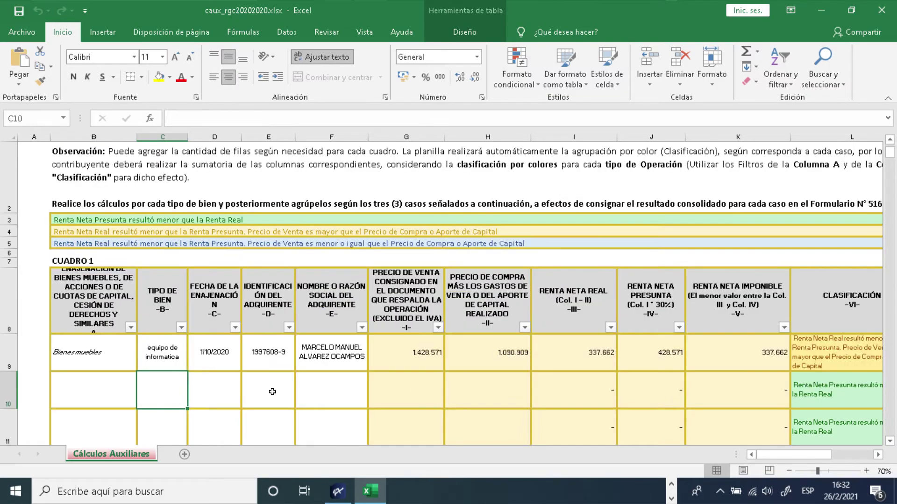
{"action": "key", "text": "Down"}
{"action": "key", "text": "Down"}
{"action": "key", "text": "Down"}
{"action": "key", "text": "Down"}
{"action": "key", "text": "Down"}
{"action": "key", "text": "Down"}
{"action": "key", "text": "Down"}
{"action": "key", "text": "Down"}
{"action": "key", "text": "Down"}
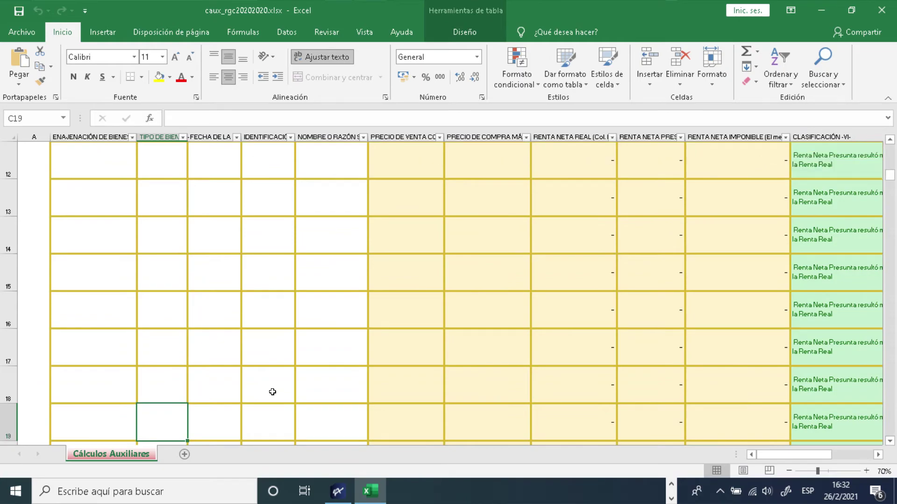
{"action": "key", "text": "Down"}
{"action": "key", "text": "Down"}
{"action": "key", "text": "Down"}
{"action": "key", "text": "Down"}
{"action": "key", "text": "Down"}
{"action": "key", "text": "Down"}
{"action": "key", "text": "Down"}
{"action": "key", "text": "Down"}
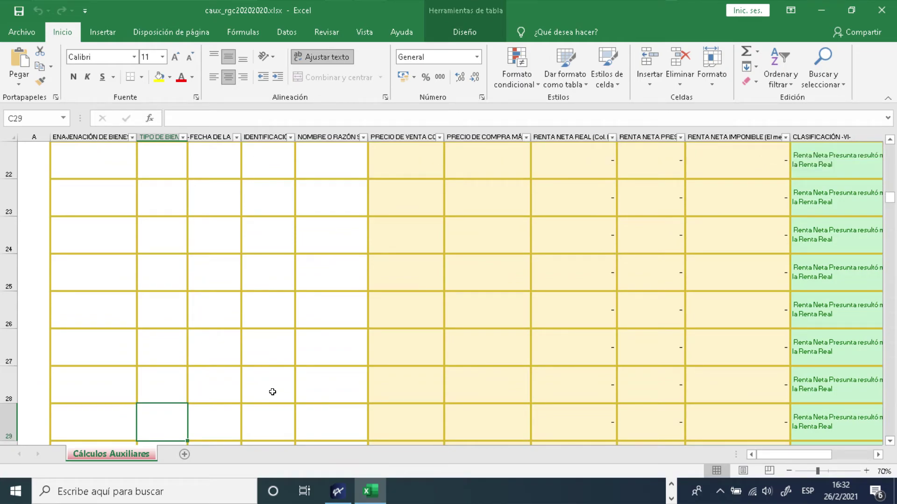
{"action": "key", "text": "Down"}
{"action": "key", "text": "Down"}
{"action": "key", "text": "Down"}
{"action": "key", "text": "Down"}
{"action": "key", "text": "Down"}
{"action": "key", "text": "Down"}
{"action": "key", "text": "Down"}
{"action": "key", "text": "Down"}
{"action": "key", "text": "Down"}
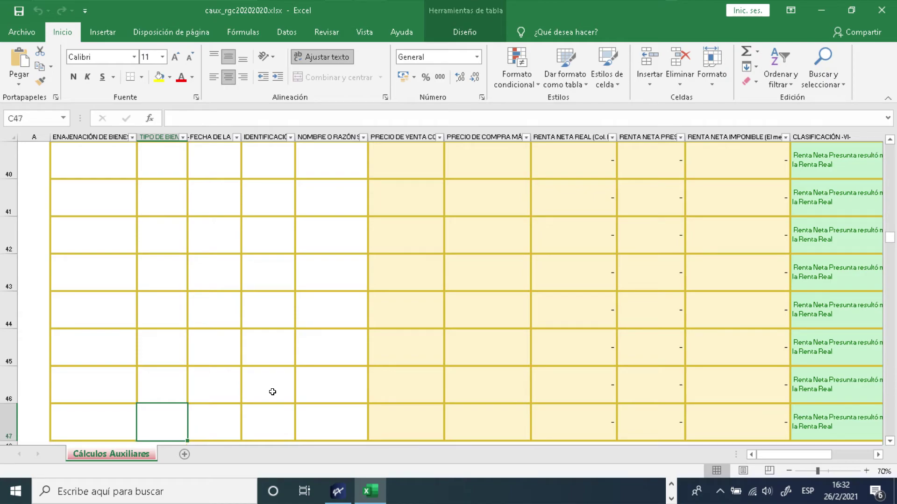
{"action": "key", "text": "Down"}
{"action": "key", "text": "Down"}
{"action": "key", "text": "Down"}
{"action": "key", "text": "Down"}
{"action": "key", "text": "Down"}
{"action": "key", "text": "Down"}
{"action": "key", "text": "Down"}
{"action": "key", "text": "Down"}
{"action": "key", "text": "Down"}
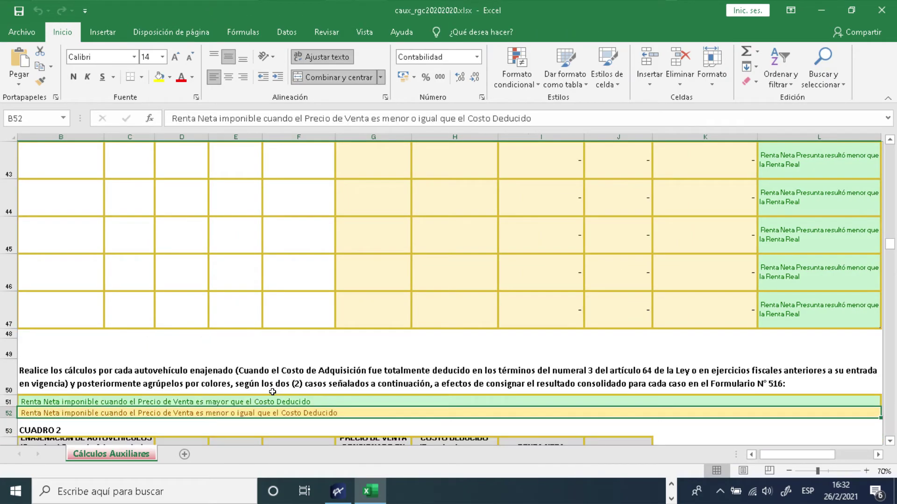
{"action": "key", "text": "Up"}
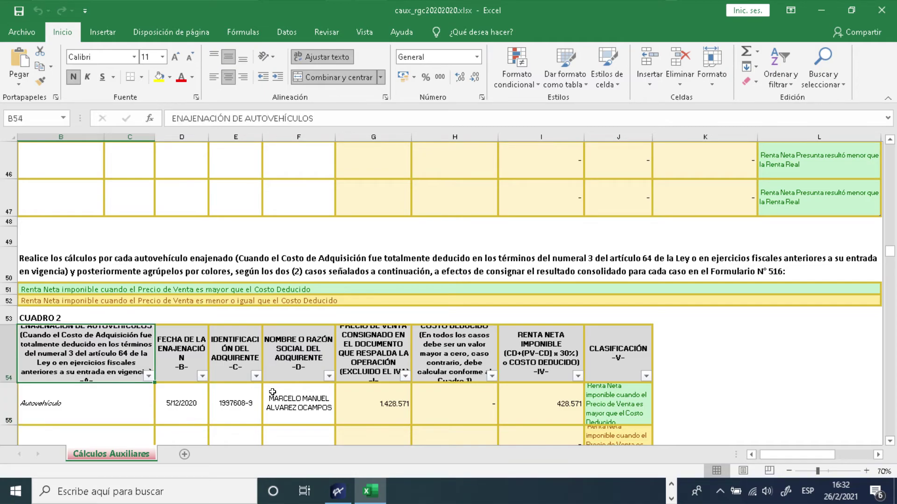
{"action": "key", "text": "Down"}
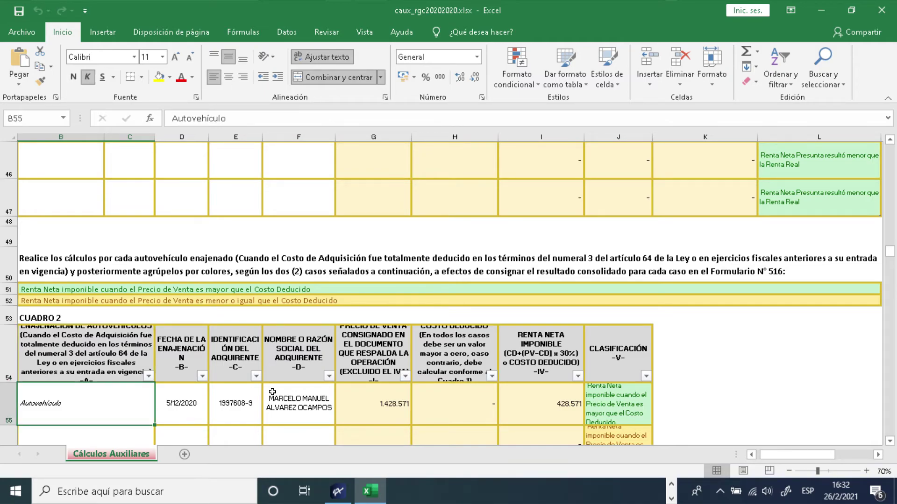
{"action": "key", "text": "Right"}
{"action": "key", "text": "Right"}
{"action": "key", "text": "Right"}
{"action": "key", "text": "Right"}
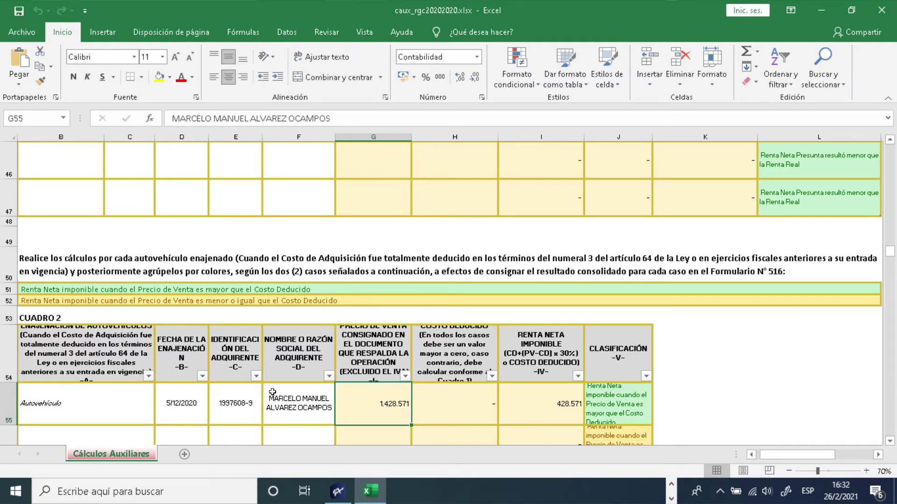
{"action": "key", "text": "Right"}
{"action": "key", "text": "Right"}
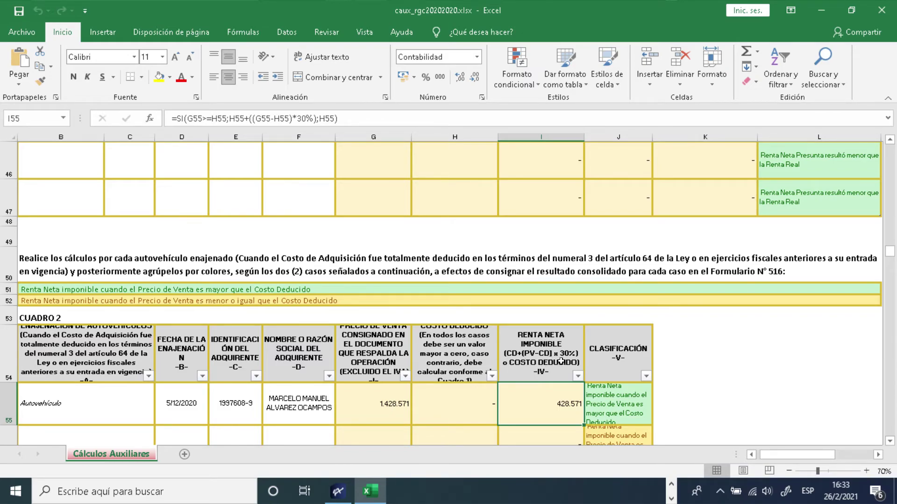
{"action": "scroll", "coordinate": [561, 361], "scroll_direction": "down", "scroll_amount": 2}
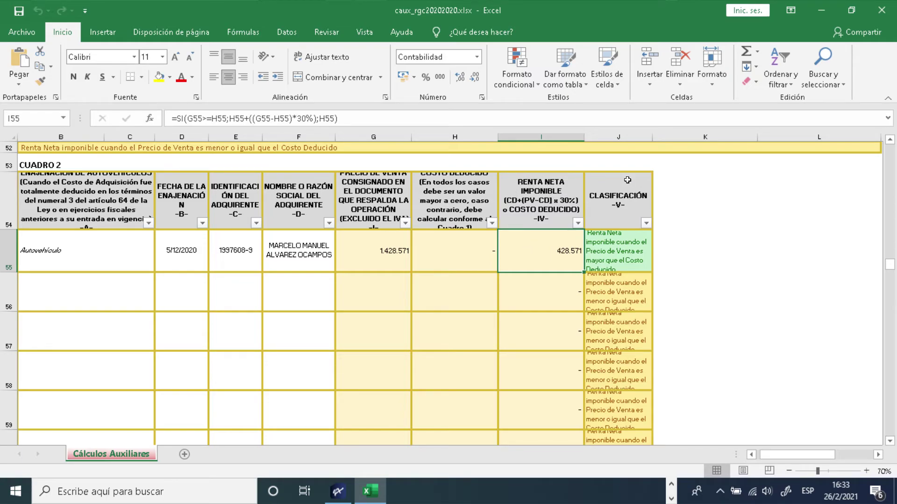
{"action": "key", "text": "Down"}
{"action": "key", "text": "Down"}
{"action": "key", "text": "Down"}
{"action": "key", "text": "Down"}
{"action": "key", "text": "Down"}
{"action": "key", "text": "Down"}
{"action": "key", "text": "Down"}
{"action": "key", "text": "Down"}
{"action": "key", "text": "Down"}
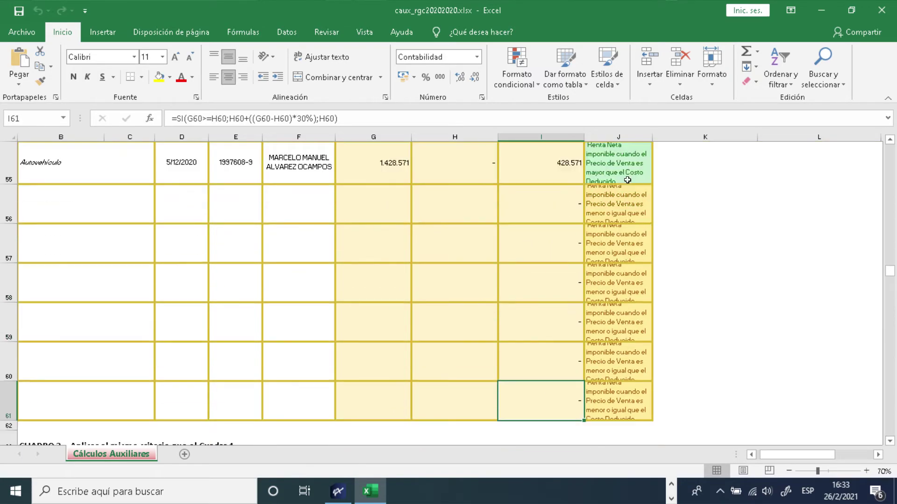
{"action": "key", "text": "Down"}
{"action": "key", "text": "Down"}
{"action": "key", "text": "Down"}
{"action": "key", "text": "Down"}
{"action": "key", "text": "Down"}
{"action": "key", "text": "Down"}
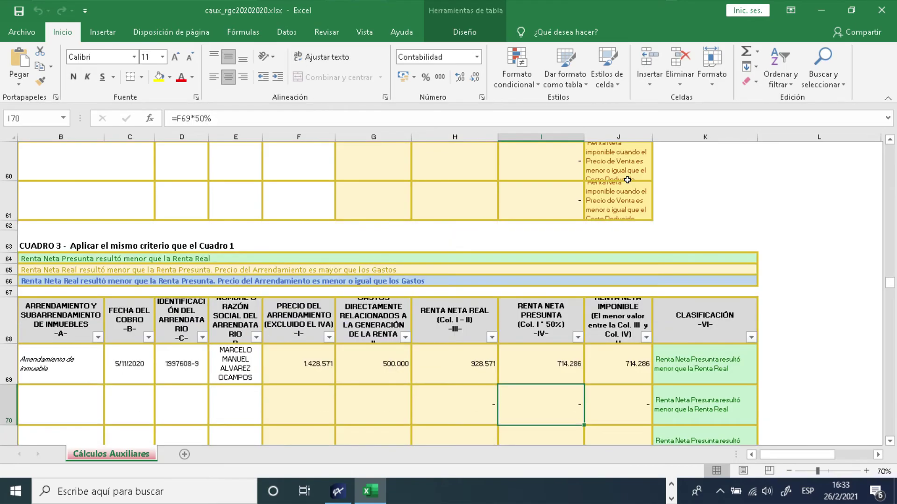
{"action": "key", "text": "Down"}
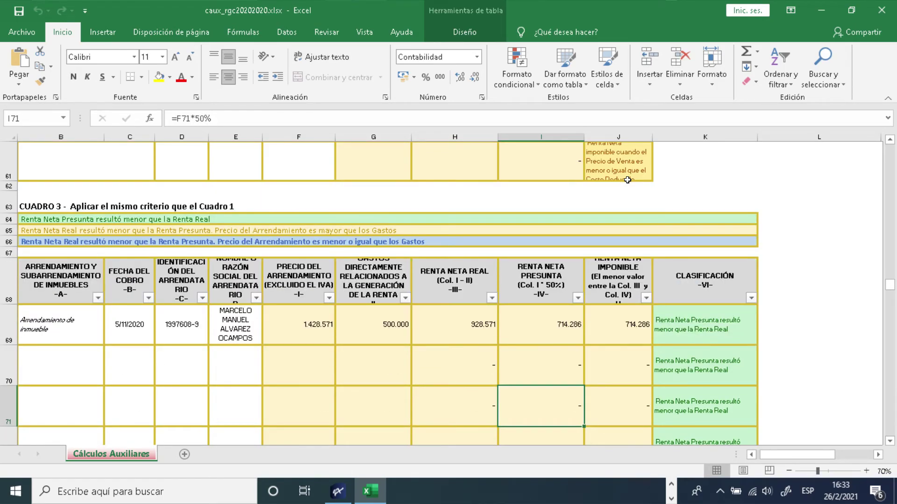
{"action": "key", "text": "Up"}
{"action": "key", "text": "Up"}
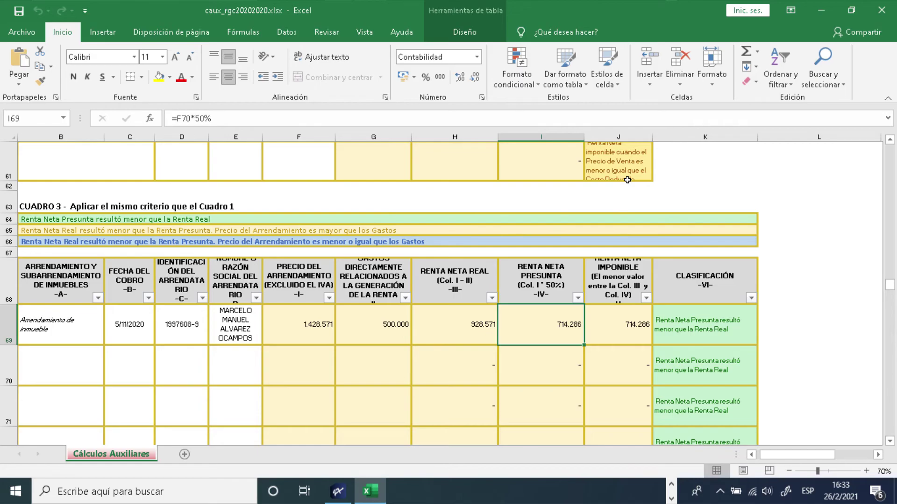
{"action": "key", "text": "Left"}
{"action": "key", "text": "Right"}
{"action": "key", "text": "Down"}
{"action": "key", "text": "Down"}
{"action": "key", "text": "Down"}
{"action": "key", "text": "Down"}
{"action": "key", "text": "Down"}
{"action": "key", "text": "Down"}
{"action": "key", "text": "Down"}
{"action": "key", "text": "Down"}
{"action": "key", "text": "Down"}
{"action": "key", "text": "Down"}
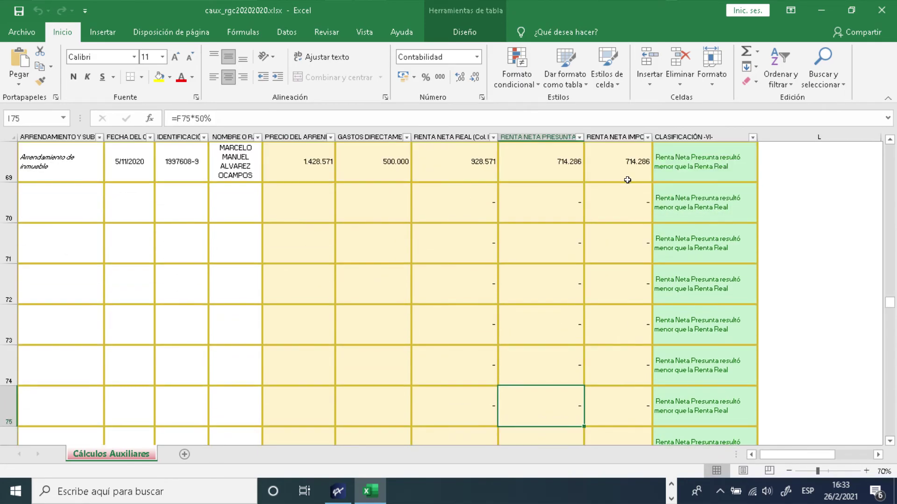
{"action": "key", "text": "Down"}
{"action": "key", "text": "Down"}
{"action": "key", "text": "Down"}
{"action": "key", "text": "Down"}
{"action": "key", "text": "Down"}
{"action": "key", "text": "Down"}
{"action": "key", "text": "Down"}
{"action": "key", "text": "Down"}
{"action": "key", "text": "Down"}
{"action": "key", "text": "Down"}
{"action": "key", "text": "Down"}
{"action": "key", "text": "Down"}
{"action": "key", "text": "Down"}
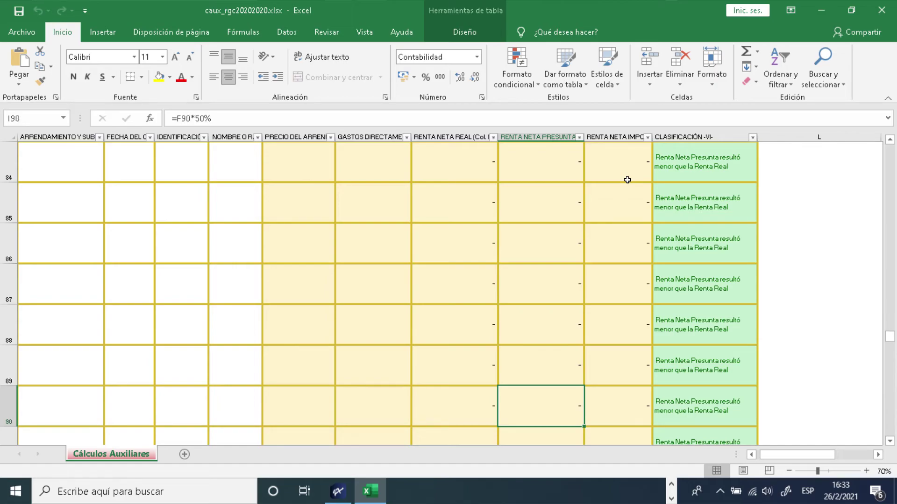
{"action": "key", "text": "Down"}
{"action": "key", "text": "Down"}
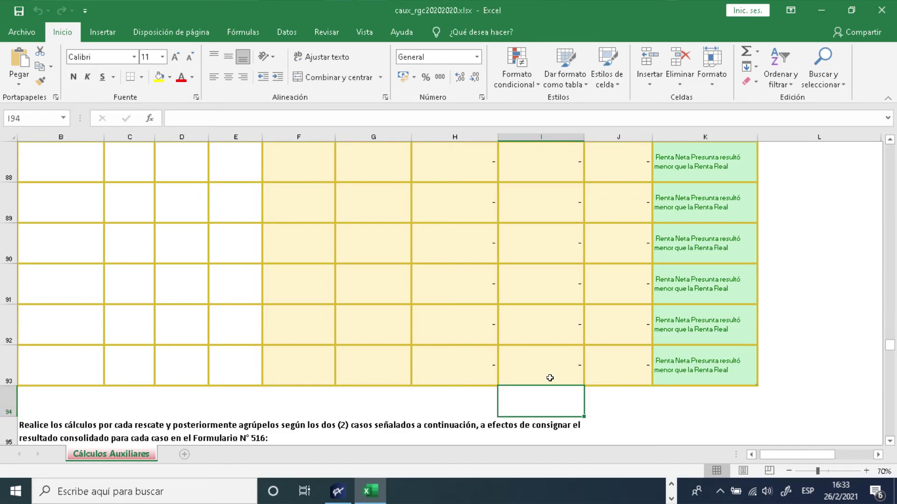
{"action": "left_click_drag", "start_coordinate": [889, 346], "coordinate": [883, 143]}
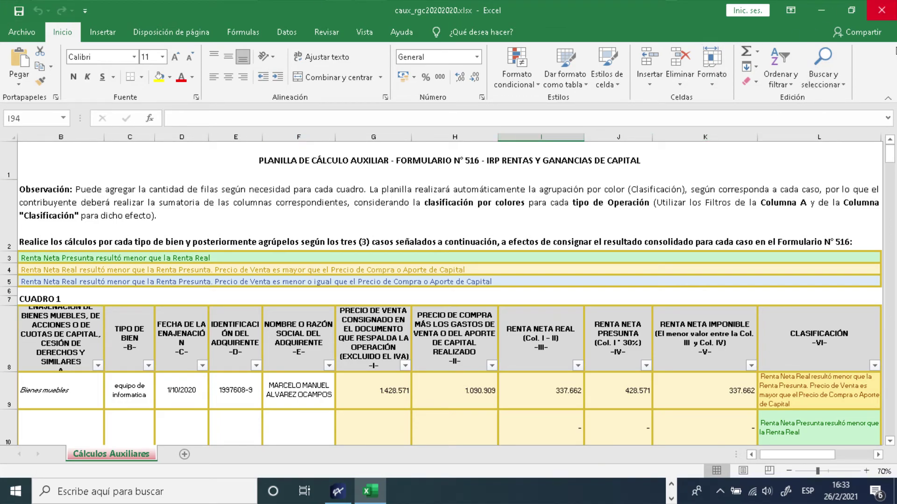
Step: Close the workbook without saving, dismiss Generar Excel, and start a new Form516 declaration
{"action": "left_click", "coordinate": [881, 11]}
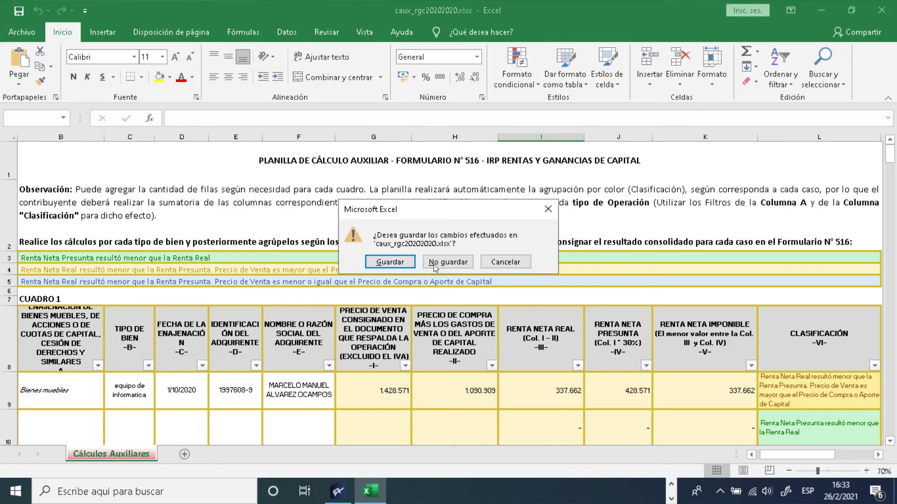
{"action": "left_click", "coordinate": [433, 265]}
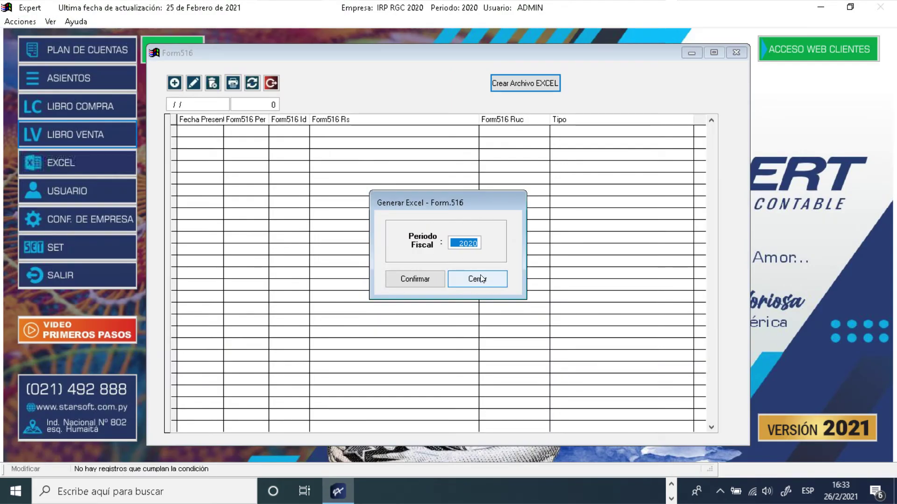
{"action": "left_click", "coordinate": [482, 279]}
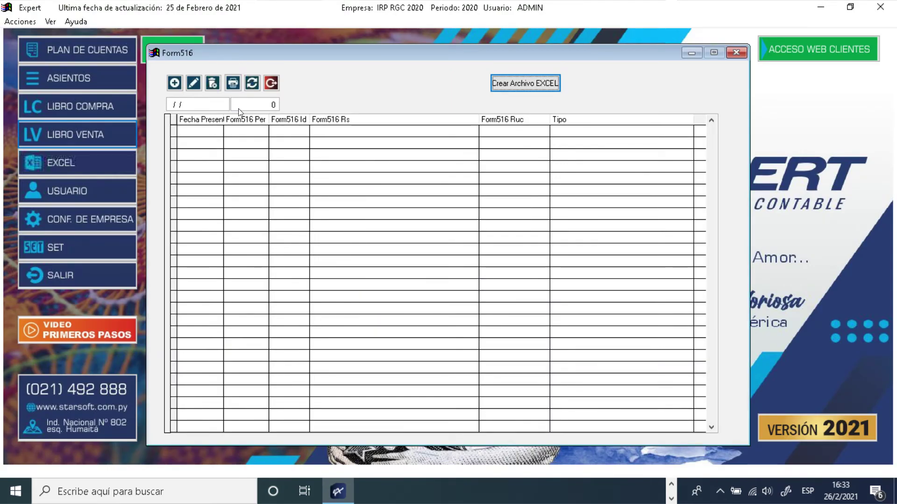
{"action": "left_click", "coordinate": [174, 83]}
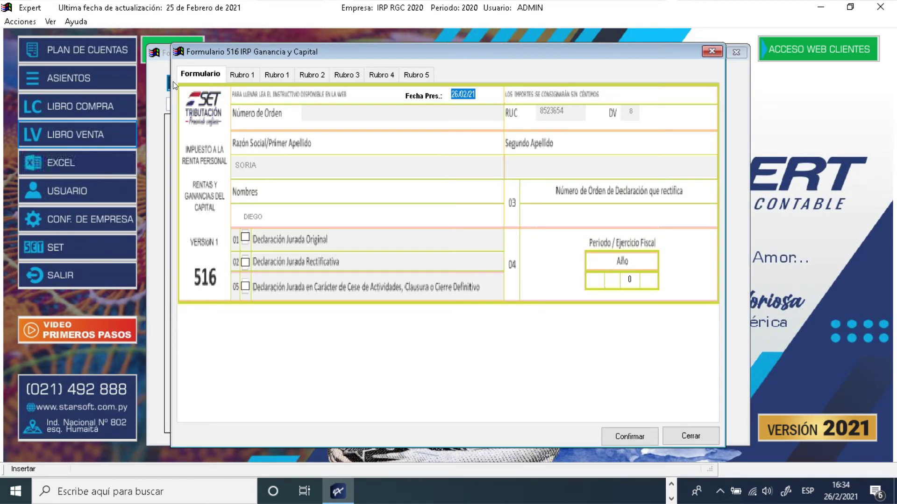
Step: Set the year to 2020 and review the Rubro 1 amounts 337.662 and 428.571
{"action": "key", "text": "Tab"}
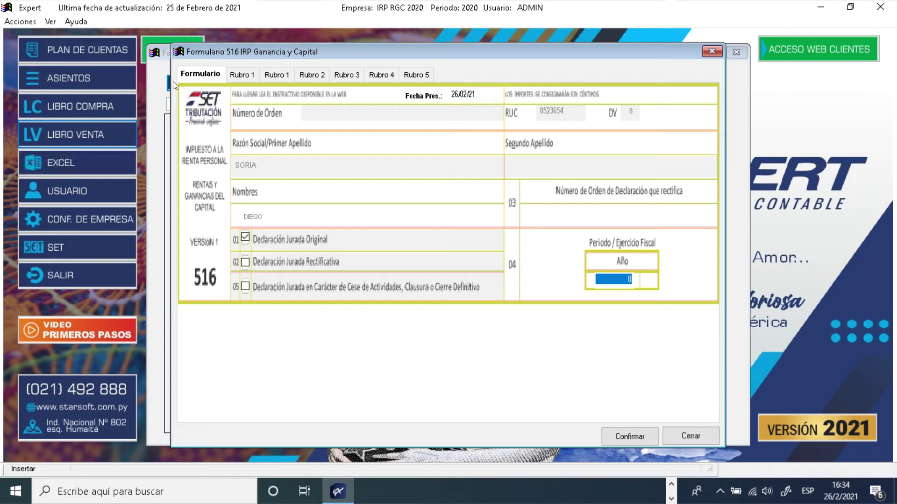
{"action": "type", "text": "2020"}
{"action": "key", "text": "Tab"}
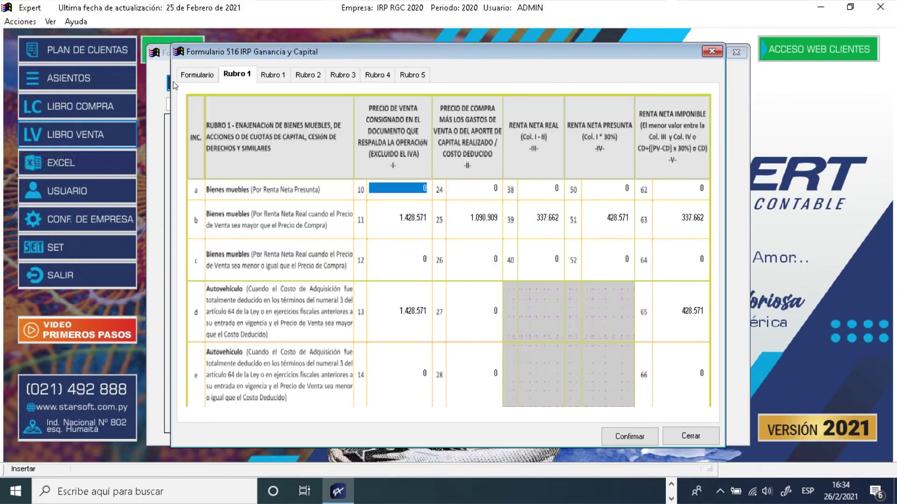
{"action": "key", "text": "Tab"}
{"action": "key", "text": "Tab"}
{"action": "key", "text": "Tab"}
{"action": "key", "text": "Tab"}
{"action": "key", "text": "Tab"}
{"action": "key", "text": "Tab"}
{"action": "key", "text": "Tab"}
{"action": "key", "text": "Tab"}
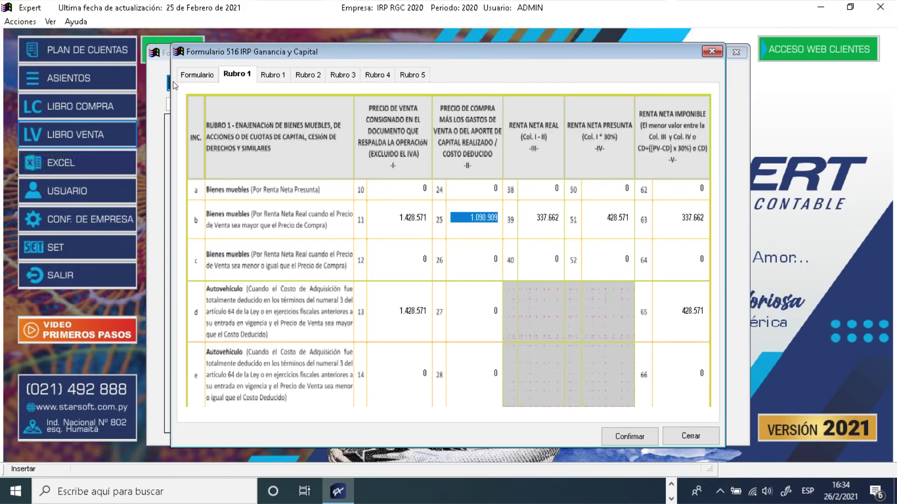
{"action": "key", "text": "Tab"}
{"action": "key", "text": "Tab"}
{"action": "key", "text": "Tab"}
{"action": "key", "text": "Tab"}
{"action": "key", "text": "Tab"}
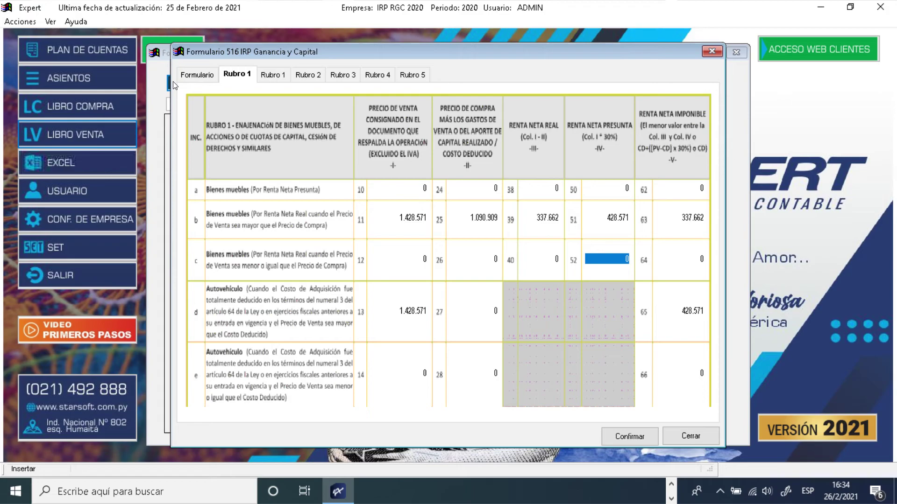
{"action": "key", "text": "Tab"}
{"action": "key", "text": "Tab"}
{"action": "key", "text": "Tab"}
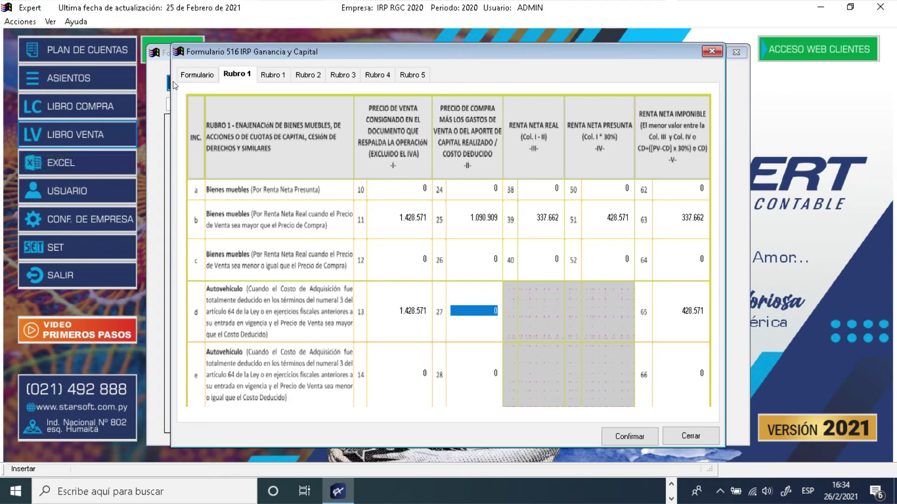
{"action": "key", "text": "Tab"}
{"action": "key", "text": "Tab"}
{"action": "key", "text": "Tab"}
{"action": "key", "text": "Tab"}
{"action": "key", "text": "Tab"}
{"action": "key", "text": "Tab"}
{"action": "key", "text": "Tab"}
{"action": "key", "text": "Tab"}
{"action": "key", "text": "Tab"}
{"action": "key", "text": "Tab"}
{"action": "key", "text": "Tab"}
{"action": "key", "text": "Tab"}
{"action": "key", "text": "Tab"}
{"action": "key", "text": "Tab"}
{"action": "key", "text": "Tab"}
{"action": "key", "text": "Tab"}
{"action": "key", "text": "Tab"}
{"action": "key", "text": "Tab"}
{"action": "key", "text": "Tab"}
{"action": "key", "text": "Tab"}
{"action": "key", "text": "Tab"}
{"action": "key", "text": "Tab"}
{"action": "key", "text": "Tab"}
{"action": "key", "text": "Tab"}
{"action": "key", "text": "Tab"}
{"action": "key", "text": "Tab"}
{"action": "key", "text": "Tab"}
{"action": "key", "text": "Tab"}
{"action": "key", "text": "Tab"}
{"action": "key", "text": "Tab"}
{"action": "key", "text": "Tab"}
{"action": "key", "text": "Tab"}
{"action": "key", "text": "Tab"}
{"action": "key", "text": "Tab"}
{"action": "key", "text": "Tab"}
{"action": "key", "text": "Tab"}
{"action": "key", "text": "Tab"}
{"action": "key", "text": "Tab"}
{"action": "key", "text": "Tab"}
{"action": "key", "text": "Tab"}
{"action": "key", "text": "Tab"}
{"action": "key", "text": "Tab"}
{"action": "key", "text": "Tab"}
{"action": "key", "text": "Tab"}
{"action": "key", "text": "Tab"}
{"action": "key", "text": "Tab"}
{"action": "key", "text": "Tab"}
{"action": "key", "text": "Tab"}
{"action": "key", "text": "Tab"}
{"action": "key", "text": "Tab"}
{"action": "key", "text": "Tab"}
{"action": "key", "text": "Tab"}
{"action": "key", "text": "Tab"}
{"action": "key", "text": "Tab"}
{"action": "key", "text": "Tab"}
{"action": "key", "text": "Tab"}
{"action": "key", "text": "Tab"}
{"action": "key", "text": "Tab"}
{"action": "key", "text": "Tab"}
{"action": "key", "text": "Tab"}
{"action": "key", "text": "Tab"}
{"action": "key", "text": "Tab"}
{"action": "key", "text": "Tab"}
{"action": "key", "text": "Tab"}
{"action": "key", "text": "Tab"}
{"action": "key", "text": "Tab"}
{"action": "key", "text": "Tab"}
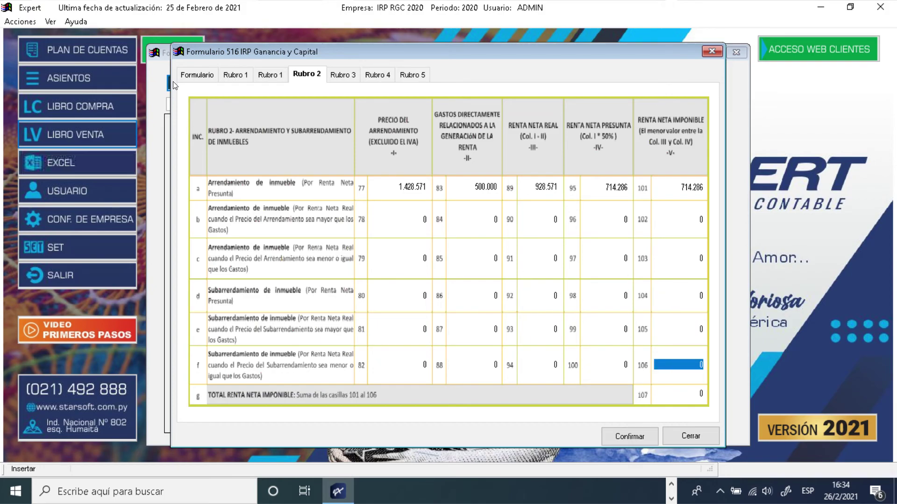
Step: Review the Rubro 3 to 5 totals, 118.441 owed, and confirm the declaration
{"action": "key", "text": "Tab"}
{"action": "key", "text": "Tab"}
{"action": "key", "text": "Tab"}
{"action": "key", "text": "Tab"}
{"action": "key", "text": "Tab"}
{"action": "key", "text": "Tab"}
{"action": "key", "text": "Tab"}
{"action": "key", "text": "Tab"}
{"action": "key", "text": "Tab"}
{"action": "key", "text": "Tab"}
{"action": "key", "text": "Tab"}
{"action": "key", "text": "Tab"}
{"action": "key", "text": "Tab"}
{"action": "key", "text": "Tab"}
{"action": "key", "text": "Tab"}
{"action": "key", "text": "Tab"}
{"action": "key", "text": "Tab"}
{"action": "key", "text": "Tab"}
{"action": "key", "text": "Tab"}
{"action": "key", "text": "Tab"}
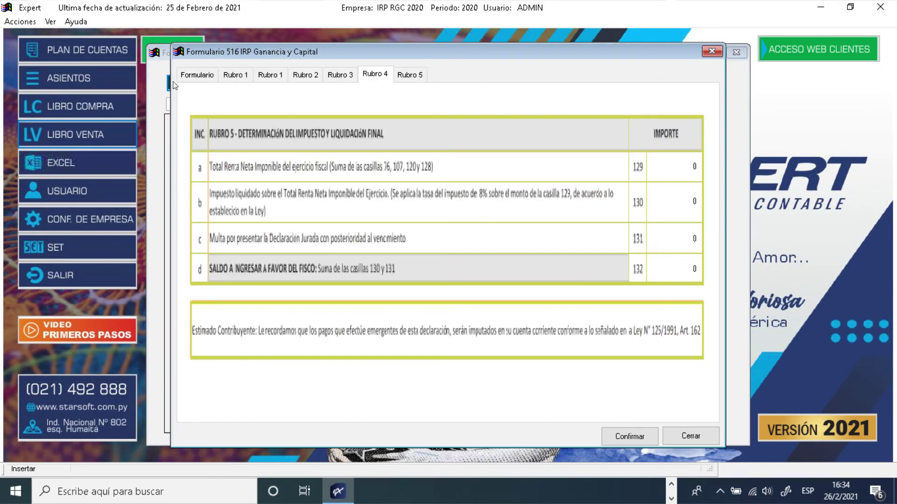
{"action": "key", "text": "Tab"}
{"action": "key", "text": "Tab"}
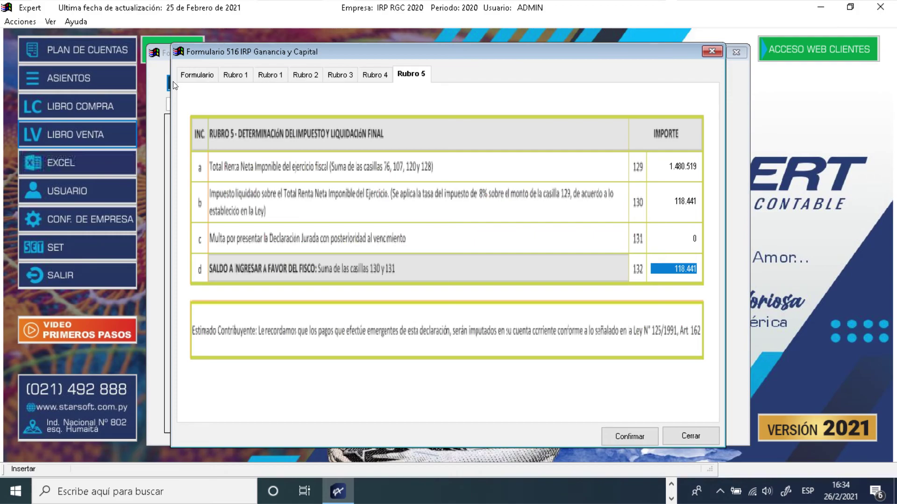
{"action": "key", "text": "Return"}
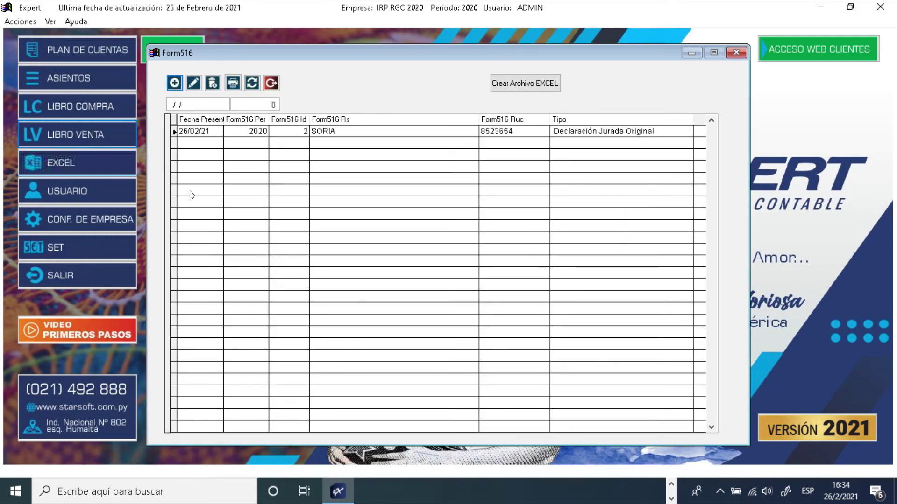
Step: Print the 2020 declaration with Listar por Pantalla and maximize the preview window
{"action": "left_click", "coordinate": [210, 130]}
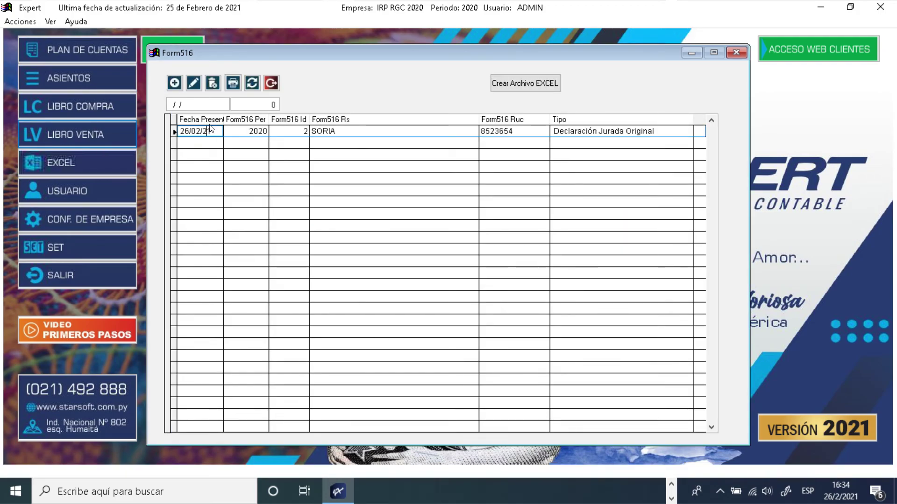
{"action": "left_click", "coordinate": [233, 84]}
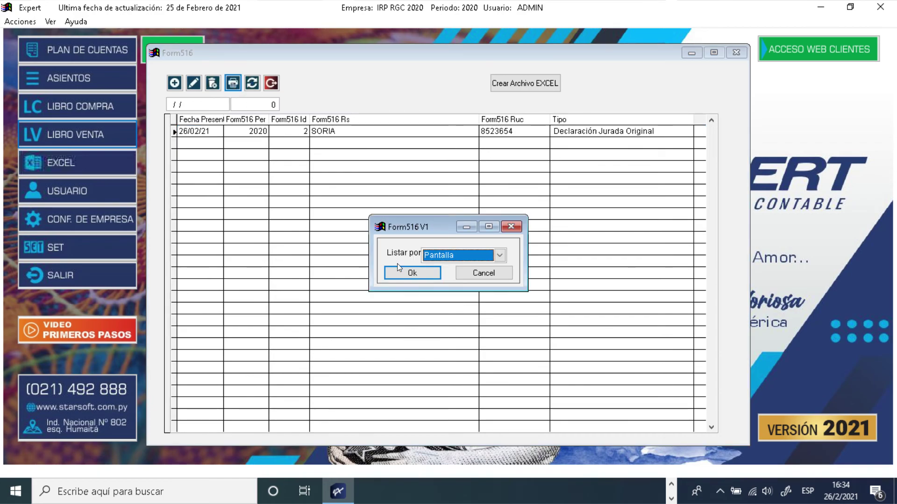
{"action": "left_click", "coordinate": [406, 275]}
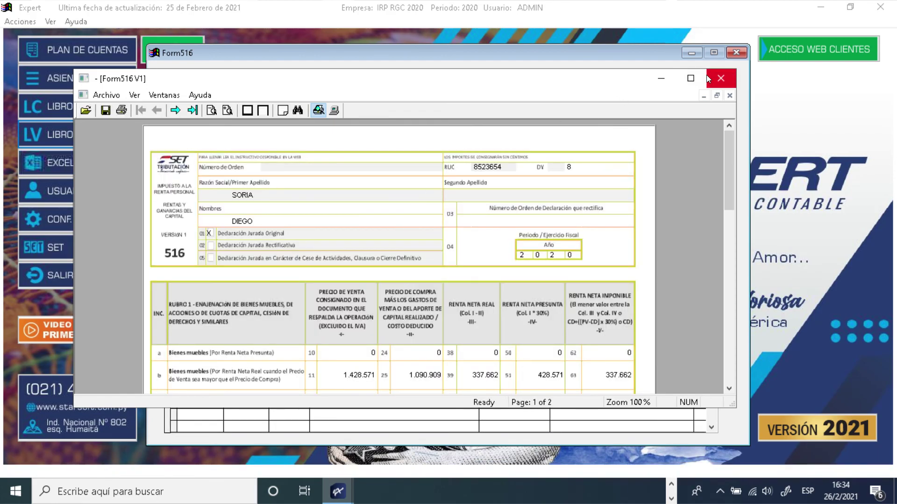
{"action": "left_click", "coordinate": [695, 81]}
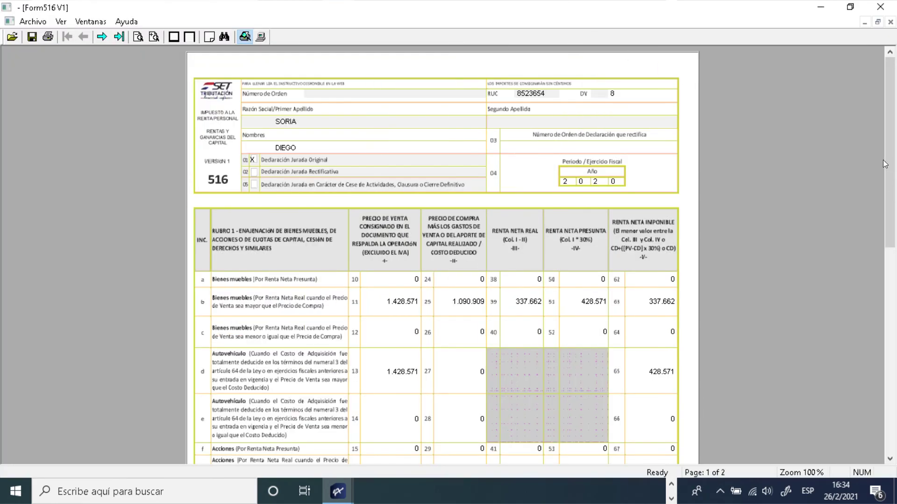
{"action": "left_click_drag", "start_coordinate": [891, 160], "coordinate": [864, 103]}
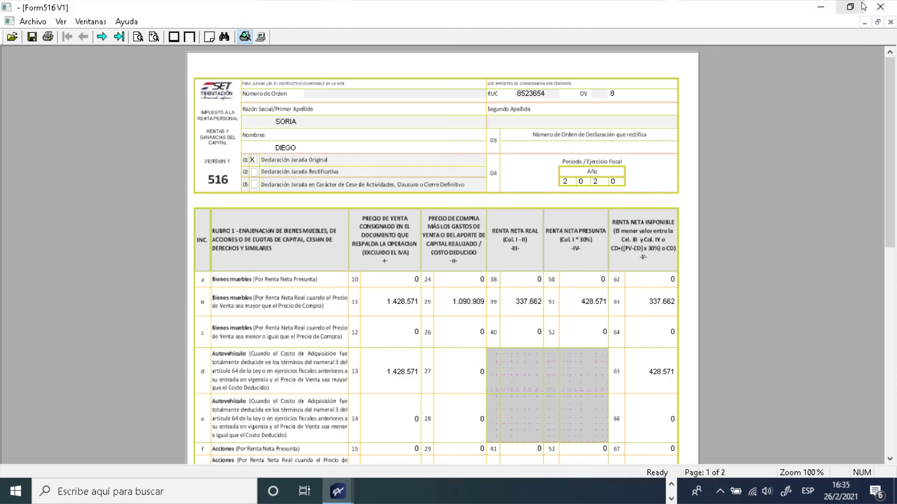
Step: Close the [Form516 V1] print preview window
{"action": "left_click", "coordinate": [881, 5]}
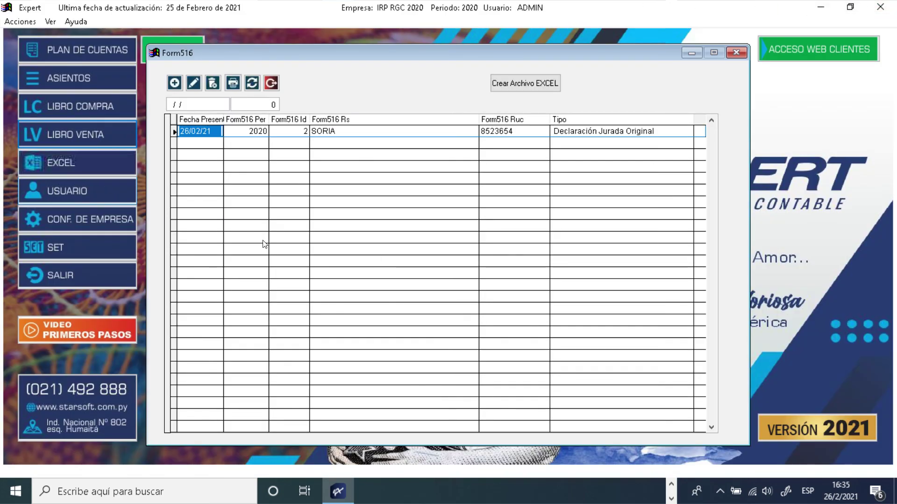